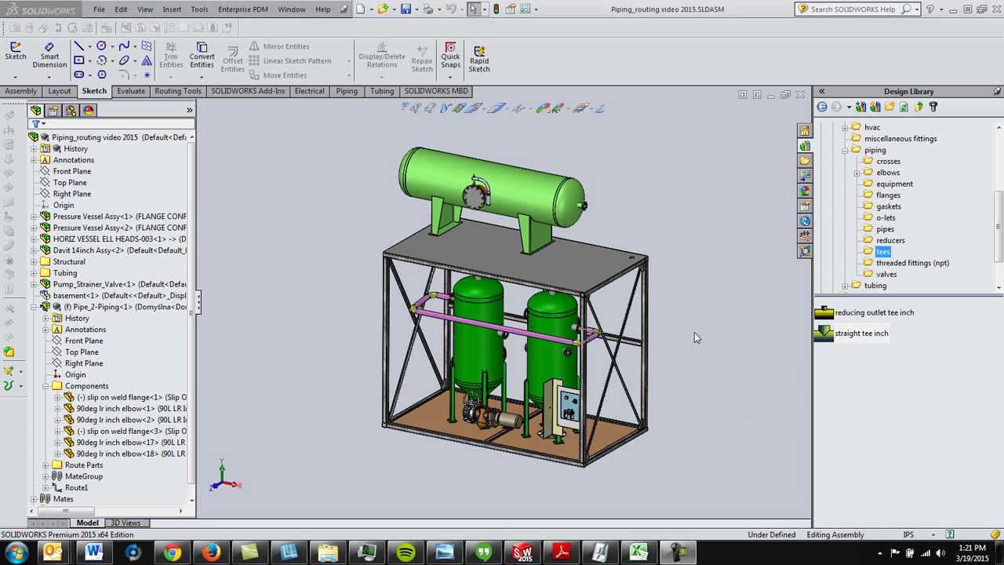
# Examine the vessel skid assembly and the pipe run connecting the two green vertical vessels from several angles.
pyautogui.moveTo(694, 332)
pyautogui.mouseDown(button='middle')
pyautogui.moveTo(695, 307)
pyautogui.moveTo(693, 333)
pyautogui.mouseUp(button='middle')
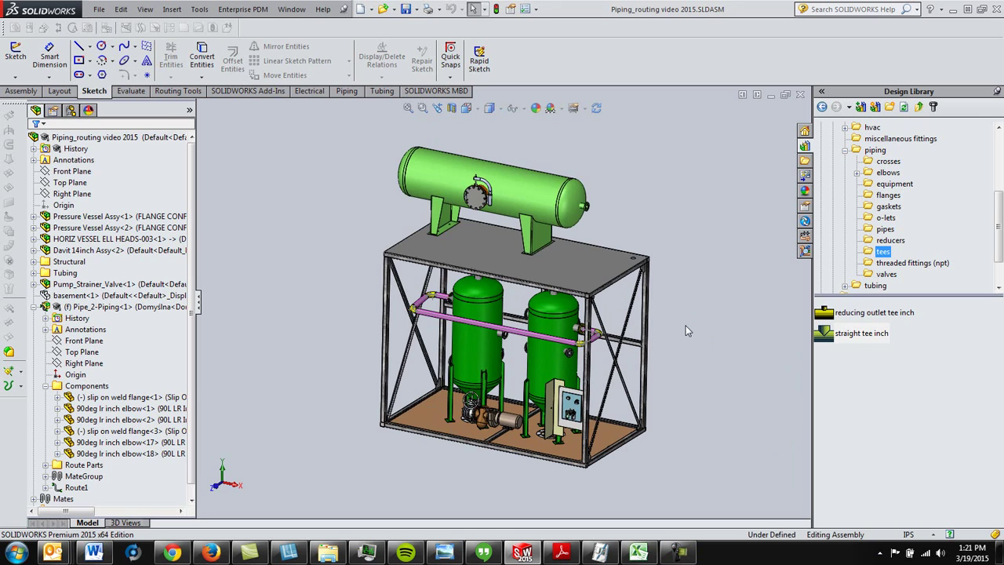
pyautogui.moveTo(668, 324); pyautogui.dragTo(702, 303, button='middle')
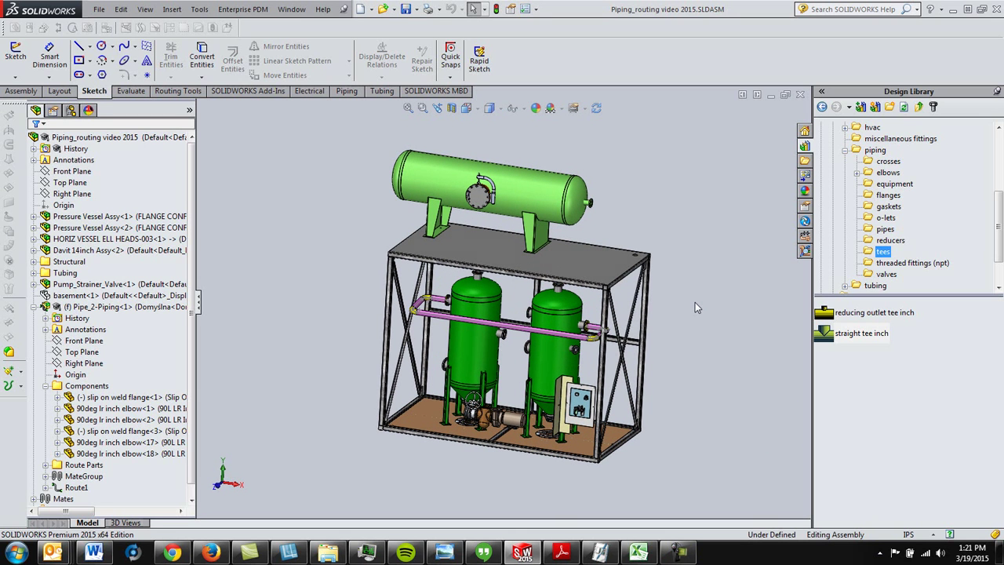
pyautogui.keyDown('ctrl'); pyautogui.moveTo(680, 348); pyautogui.dragTo(472, 310, button='middle'); pyautogui.keyUp('ctrl')
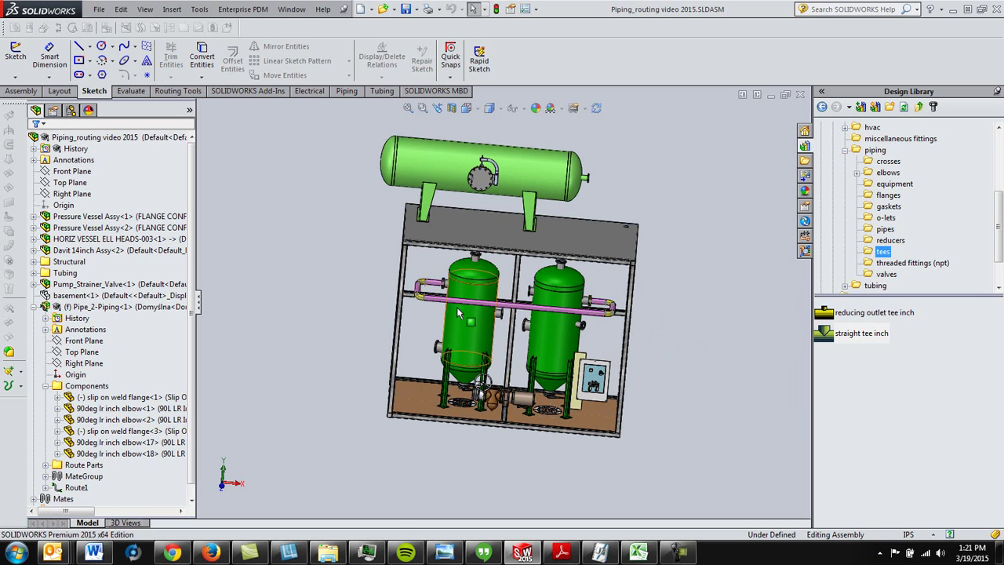
pyautogui.moveTo(696, 394); pyautogui.dragTo(671, 391, button='middle')
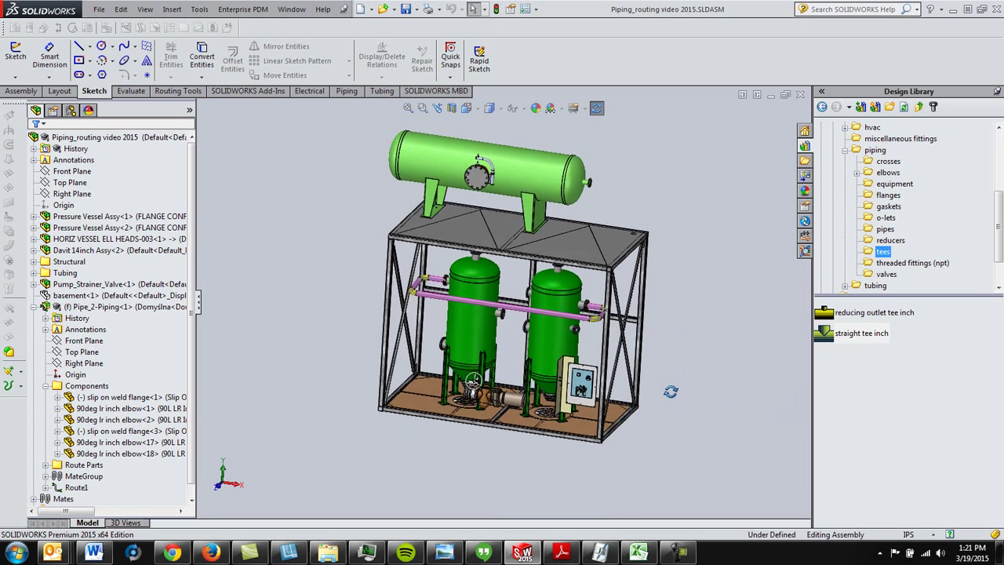
pyautogui.scroll(-3, 548, 325)
pyautogui.scroll(2, 521, 316)
pyautogui.scroll(-2, 549, 317)
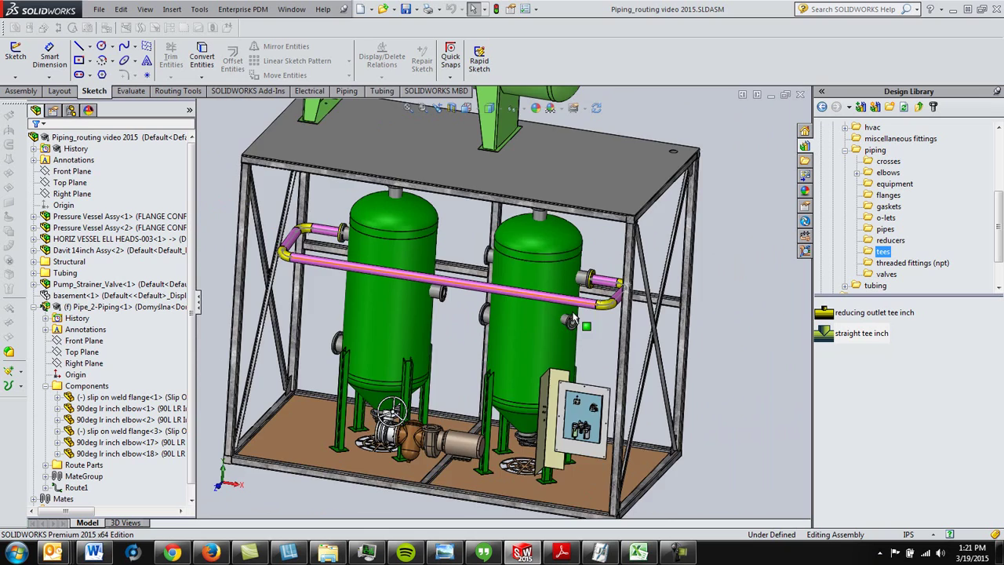
pyautogui.moveTo(510, 311); pyautogui.dragTo(472, 266, button='middle')
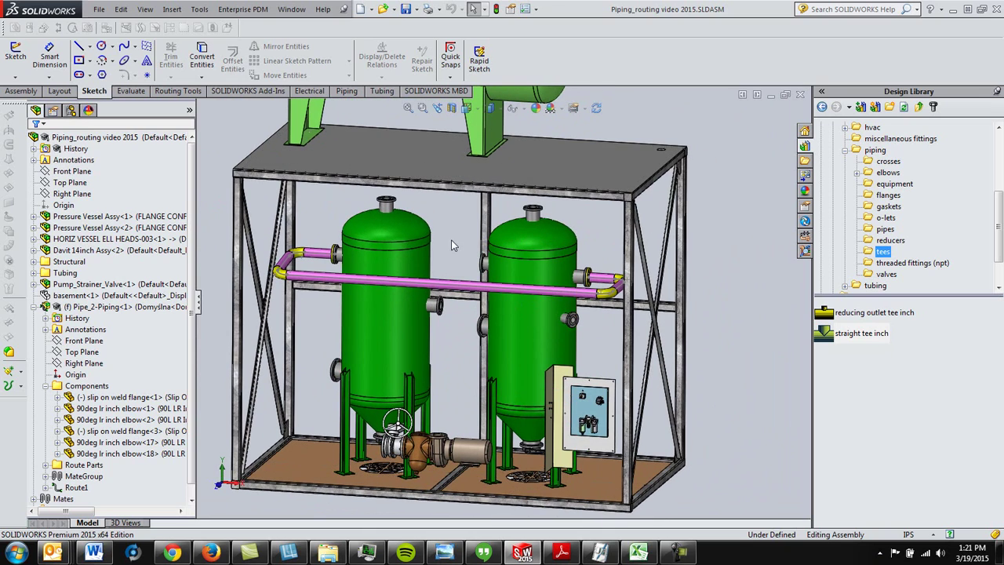
pyautogui.moveTo(462, 331); pyautogui.dragTo(468, 333, button='middle')
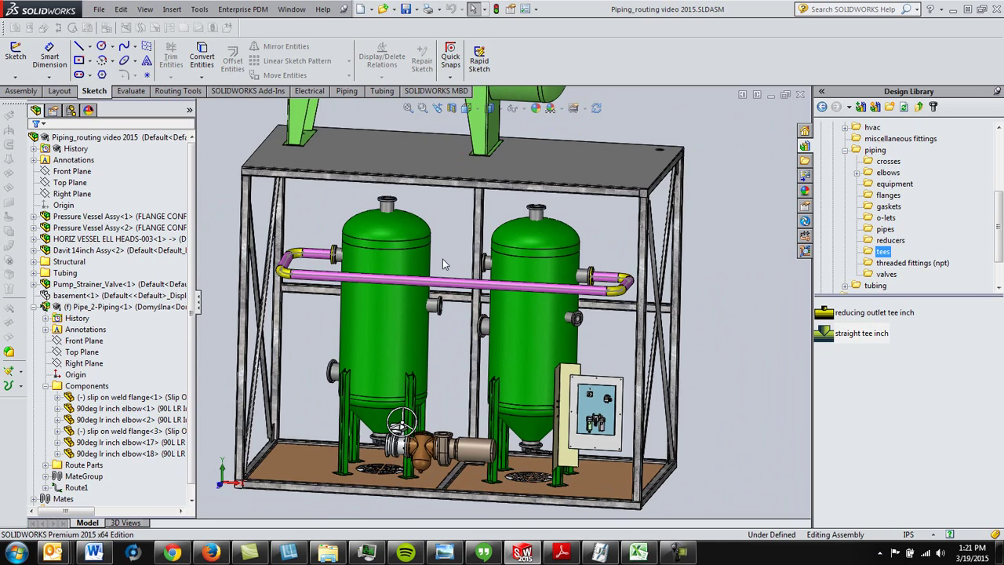
pyautogui.moveTo(440, 255); pyautogui.dragTo(518, 234, button='middle')
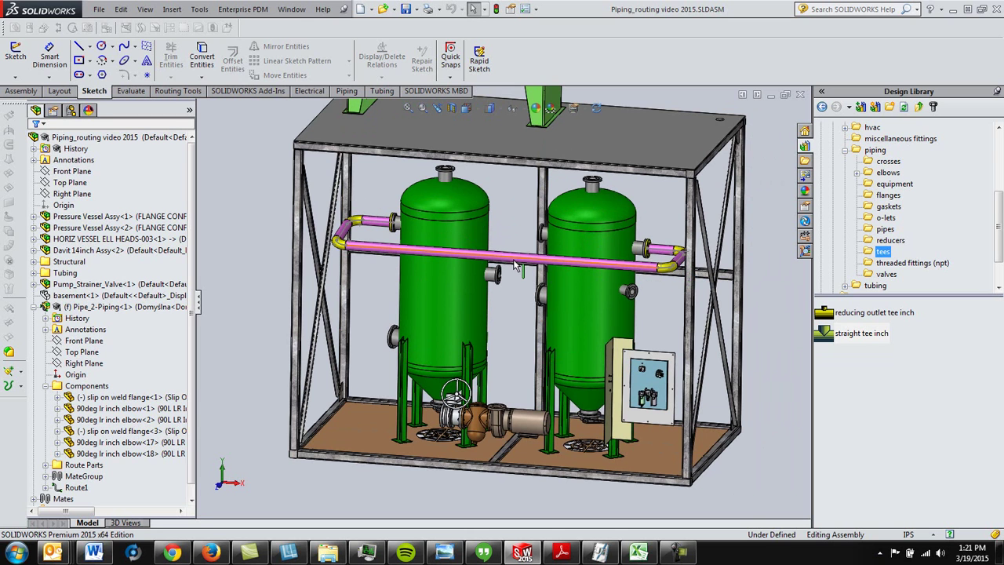
pyautogui.moveTo(523, 236); pyautogui.dragTo(521, 228, button='middle')
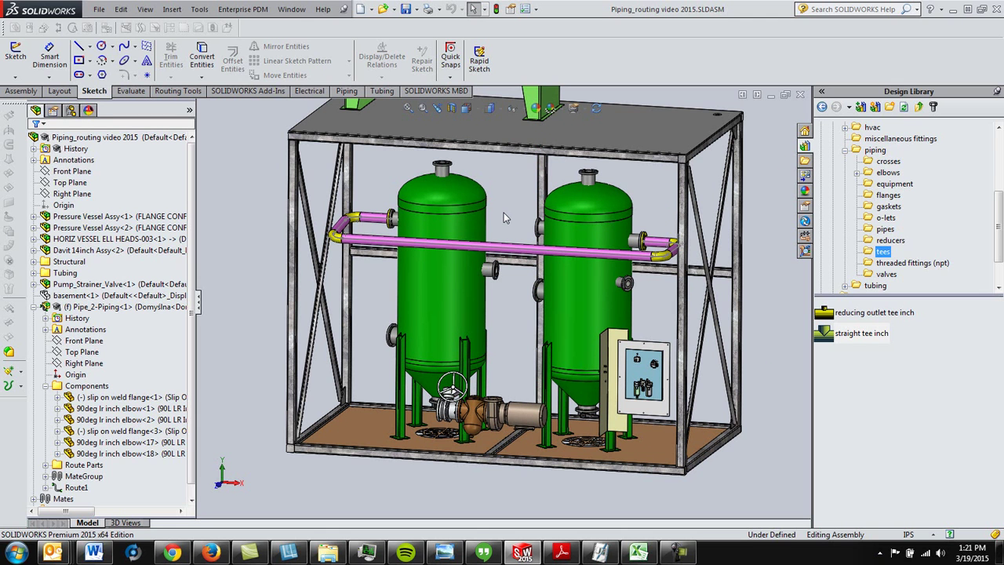
pyautogui.moveTo(503, 212); pyautogui.dragTo(514, 213, button='middle')
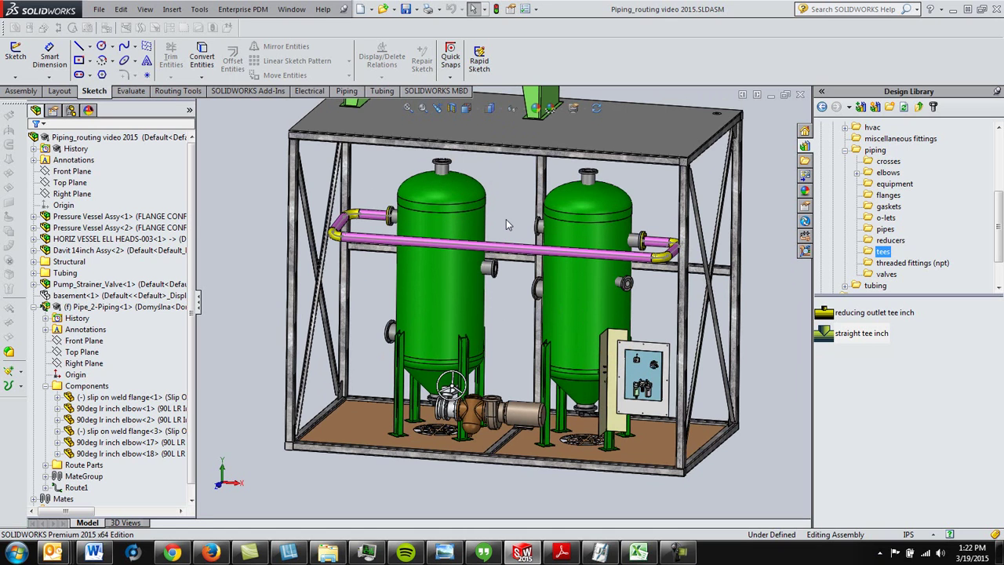
pyautogui.moveTo(506, 218); pyautogui.dragTo(510, 235, button='middle')
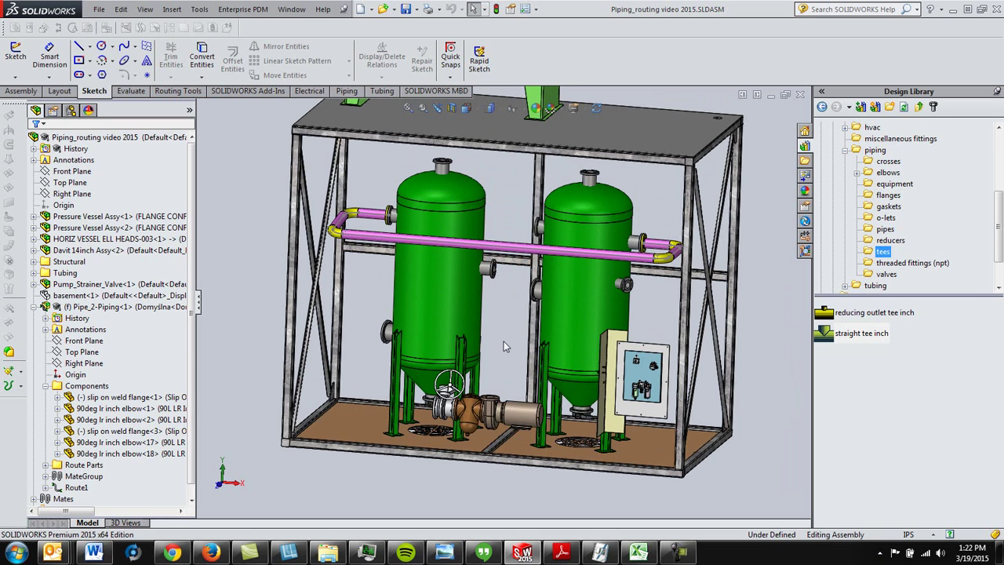
pyautogui.moveTo(503, 342); pyautogui.dragTo(498, 346, button='middle')
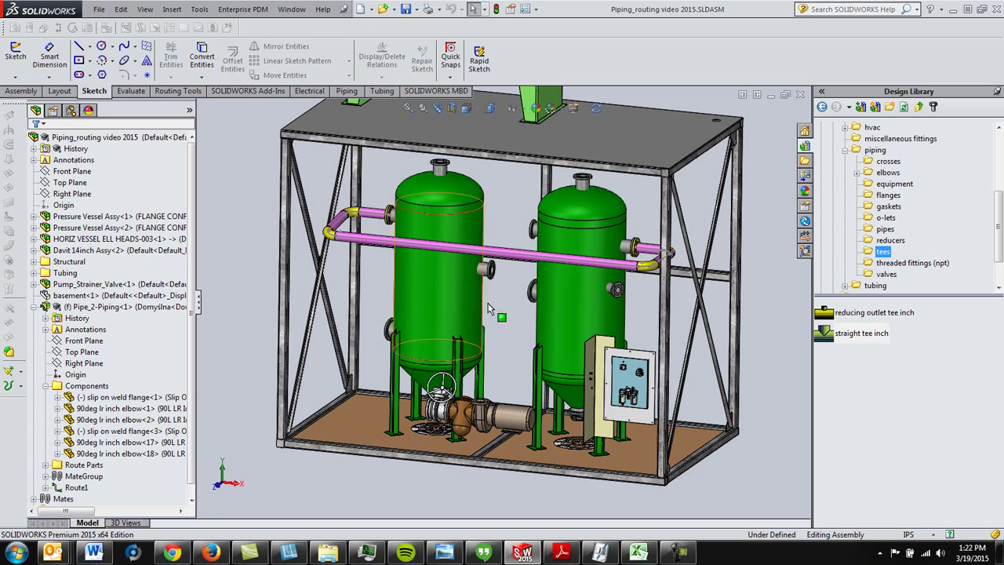
pyautogui.moveTo(526, 273)
pyautogui.mouseDown(button='middle')
pyautogui.moveTo(524, 285)
pyautogui.moveTo(523, 268)
pyautogui.mouseUp(button='middle')
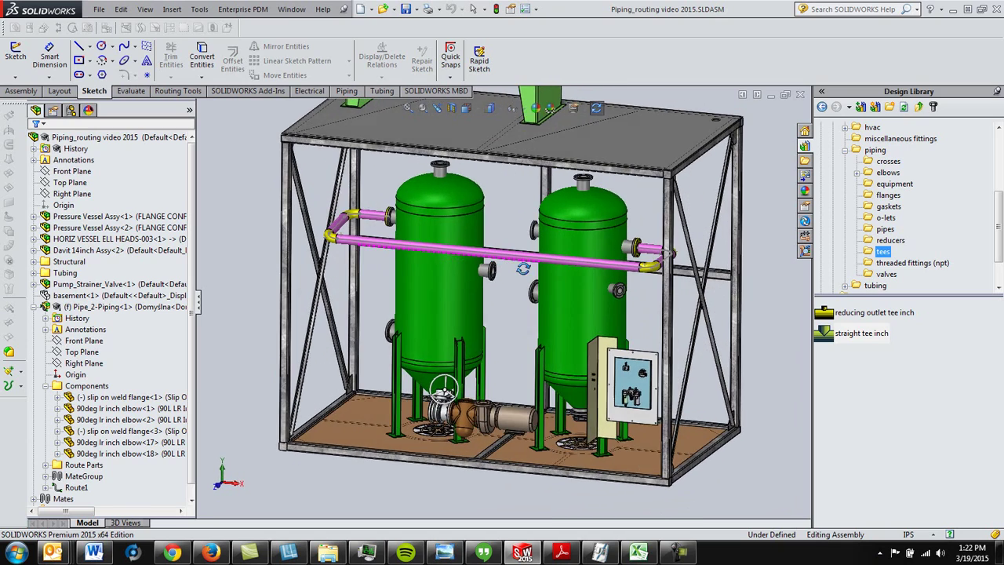
pyautogui.click(517, 226)
pyautogui.moveTo(516, 329); pyautogui.dragTo(511, 330, button='middle')
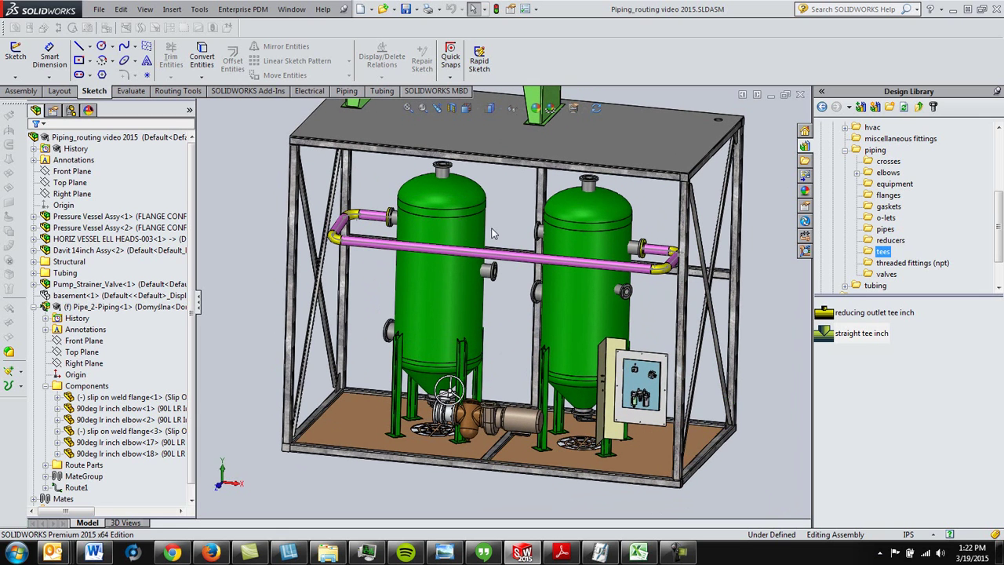
pyautogui.moveTo(524, 287); pyautogui.dragTo(502, 328, button='middle')
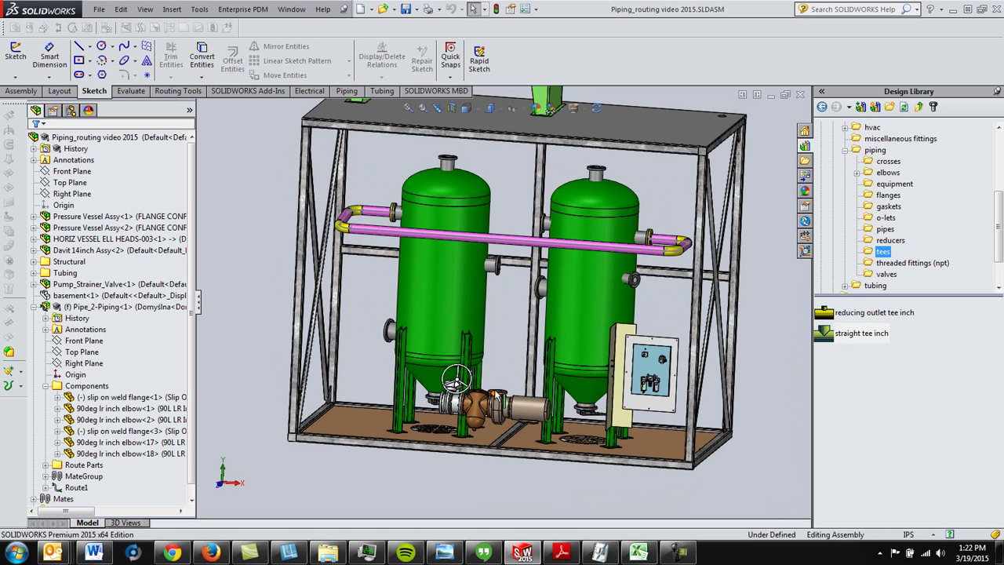
pyautogui.moveTo(498, 342); pyautogui.dragTo(488, 351, button='middle')
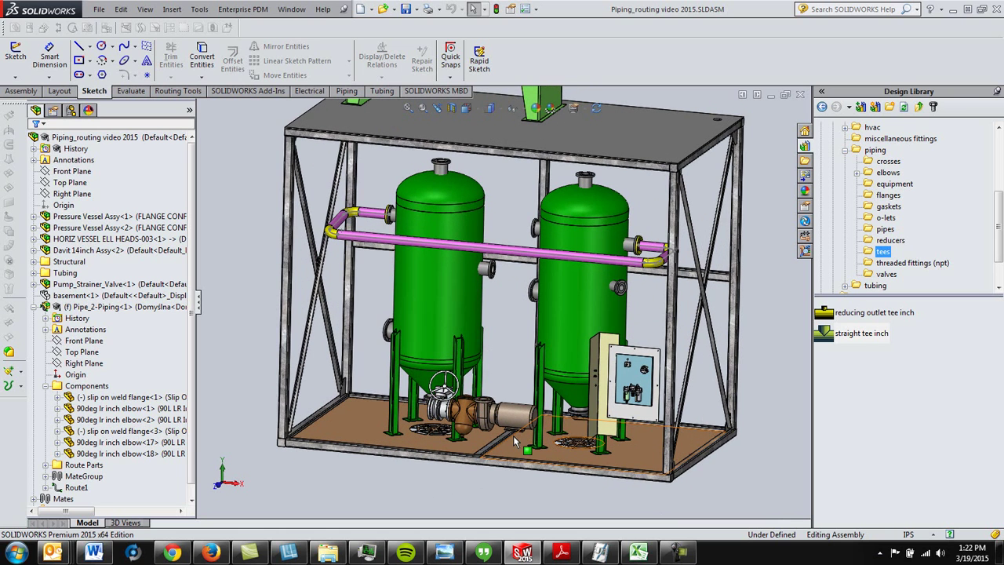
# Review the planned pipe changes in Routing MarkUp.pdf in Adobe Reader, and return to SOLIDWORKS.
pyautogui.click(561, 552)
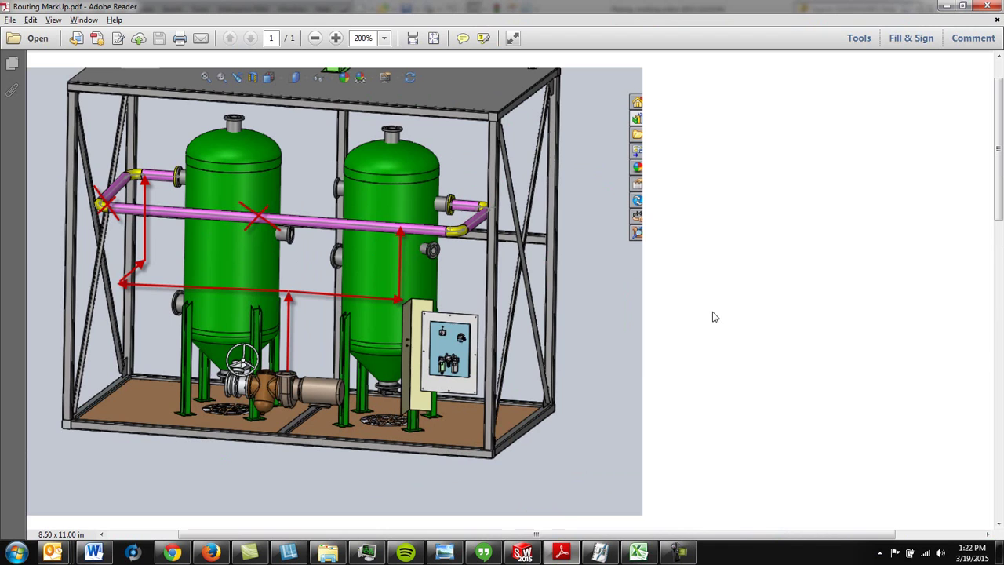
pyautogui.hotkey('alt', 'Tab')
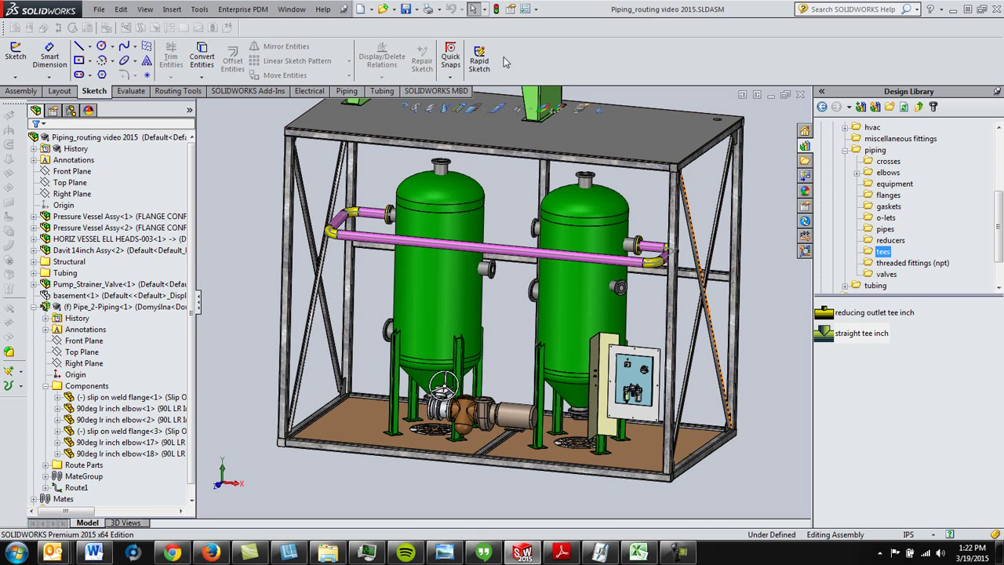
# Check in the add-ins list that SOLIDWORKS Routing is active.
pyautogui.click(534, 9)
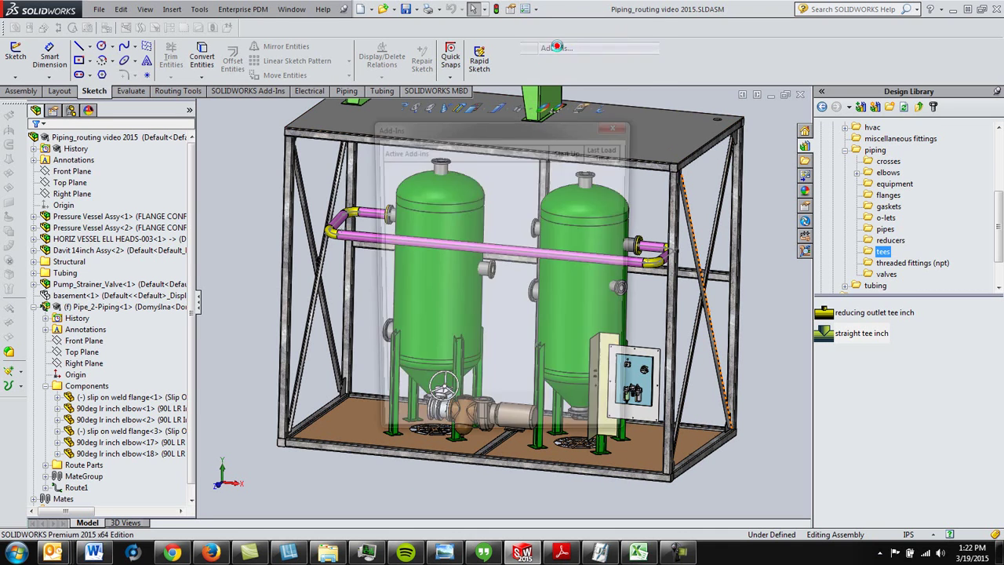
pyautogui.click(558, 48)
pyautogui.click(436, 257)
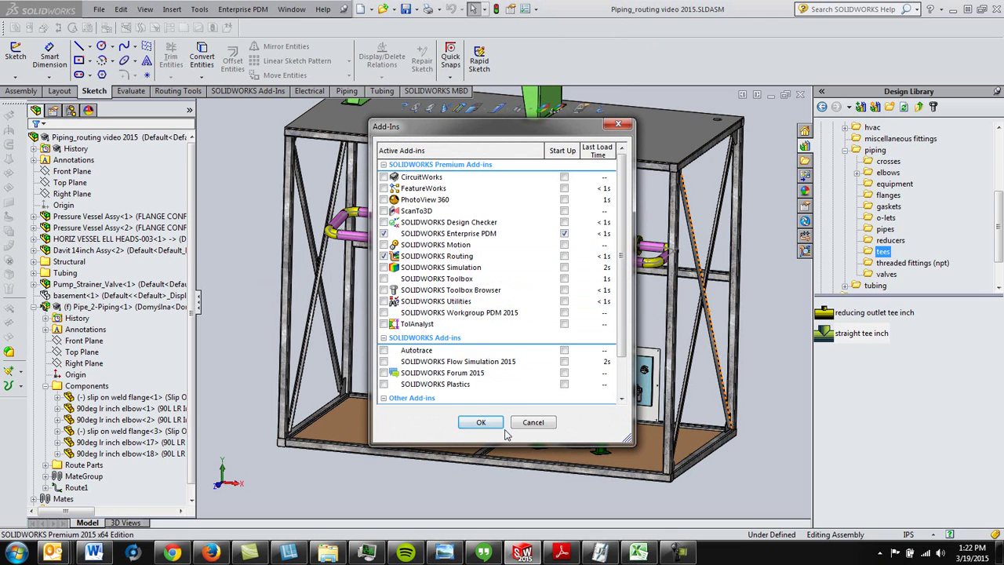
pyautogui.click(481, 422)
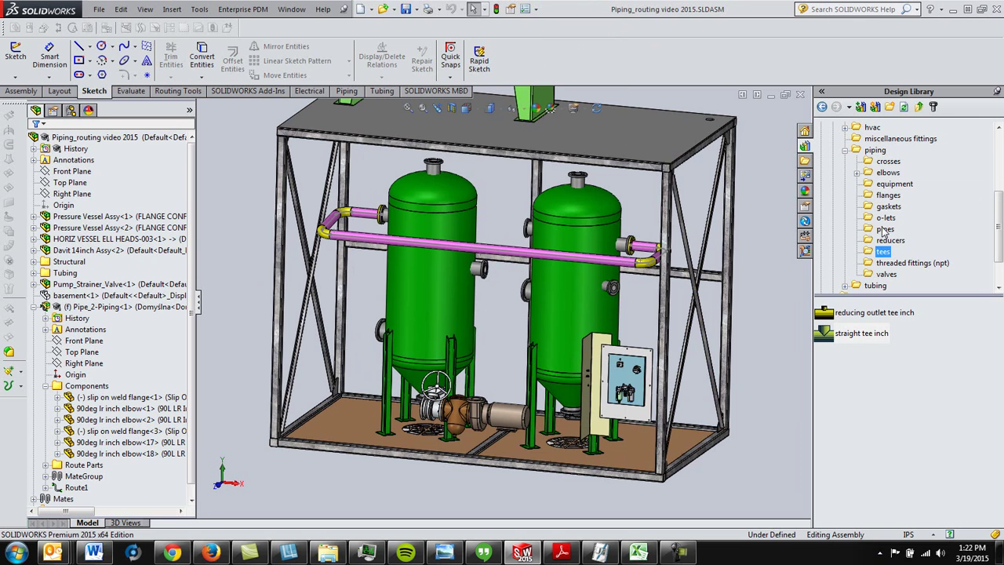
# Collapse the Pipe_2-Piping subassembly in the tree and highlight its pipe run in the model.
pyautogui.moveTo(509, 180); pyautogui.dragTo(364, 276, button='middle')
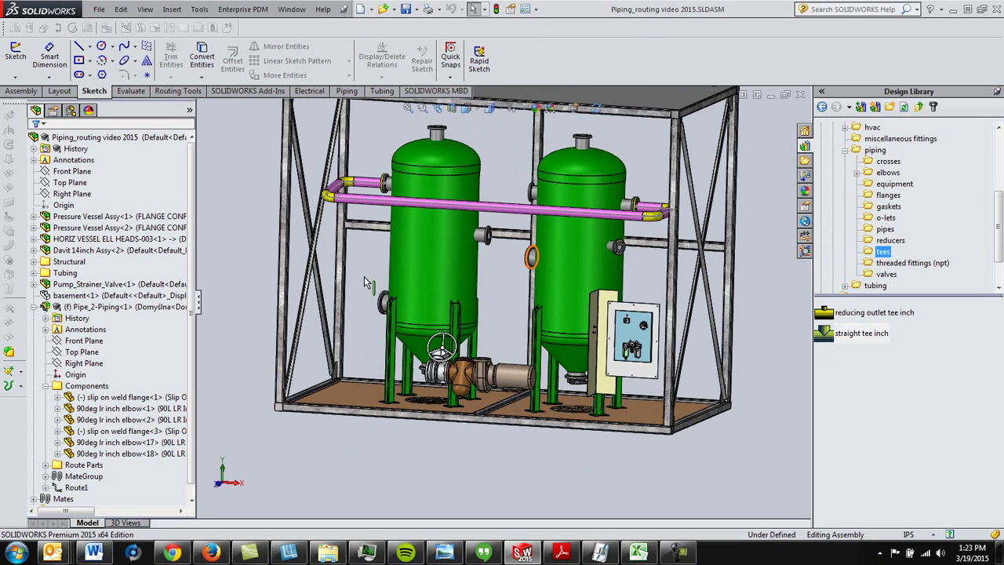
pyautogui.click(34, 307)
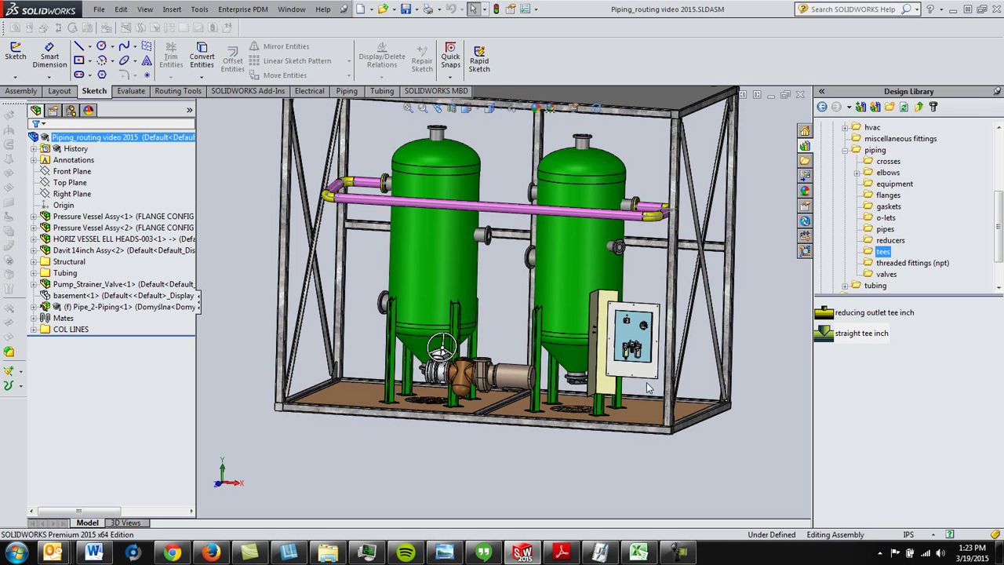
pyautogui.moveTo(643, 385); pyautogui.dragTo(603, 428, button='middle')
pyautogui.scroll(1, 579, 369)
pyautogui.moveTo(578, 369); pyautogui.dragTo(568, 362, button='middle')
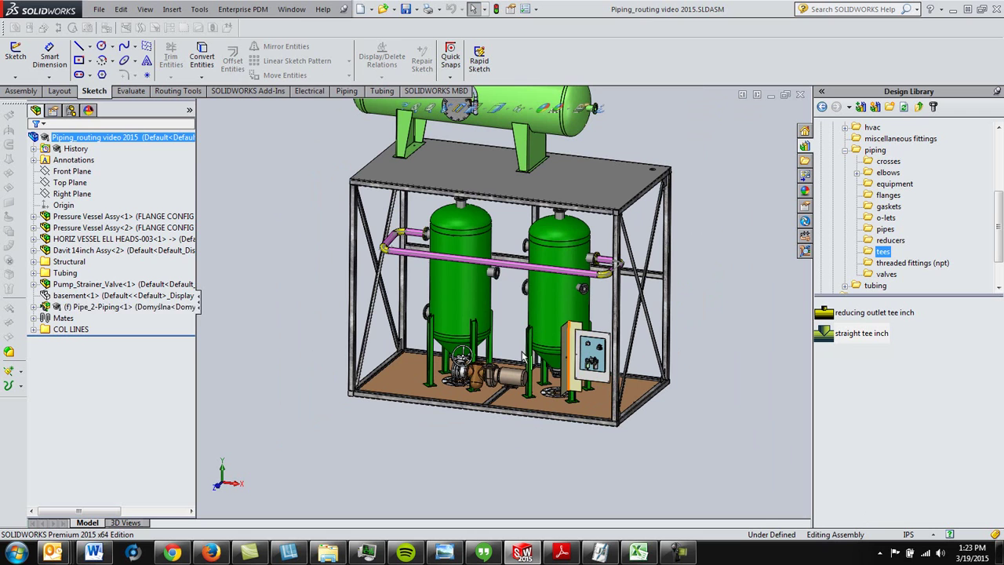
pyautogui.click(113, 307)
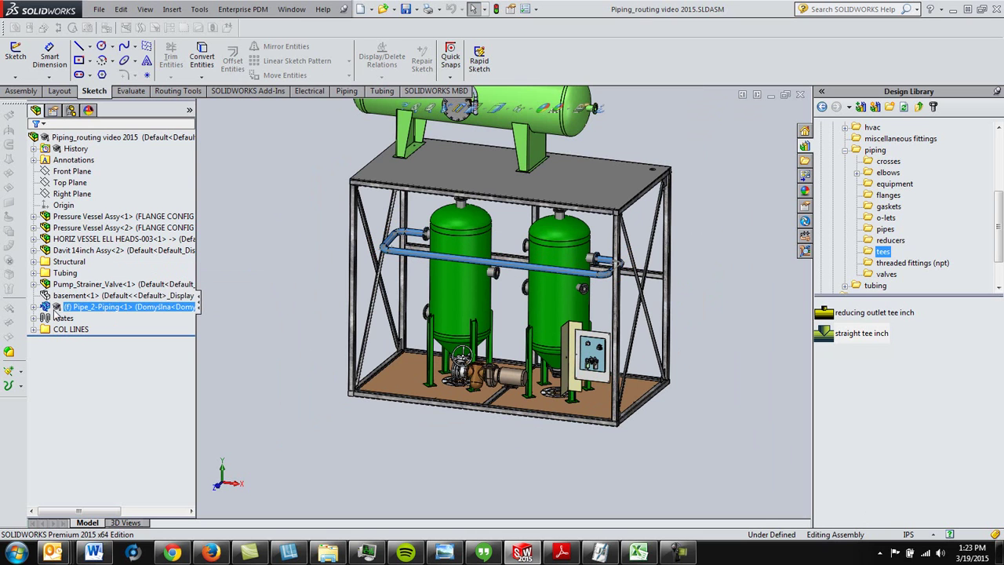
pyautogui.click(235, 311)
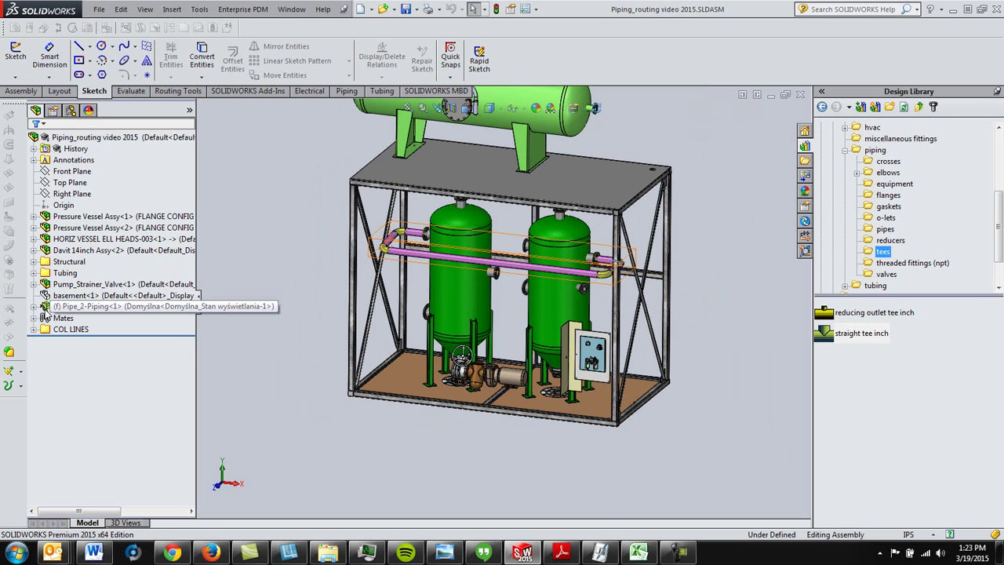
# Expand Pipe_2-Piping and inspect the slip on weld flanges and 90deg lr inch elbows in its Components folder.
pyautogui.click(34, 307)
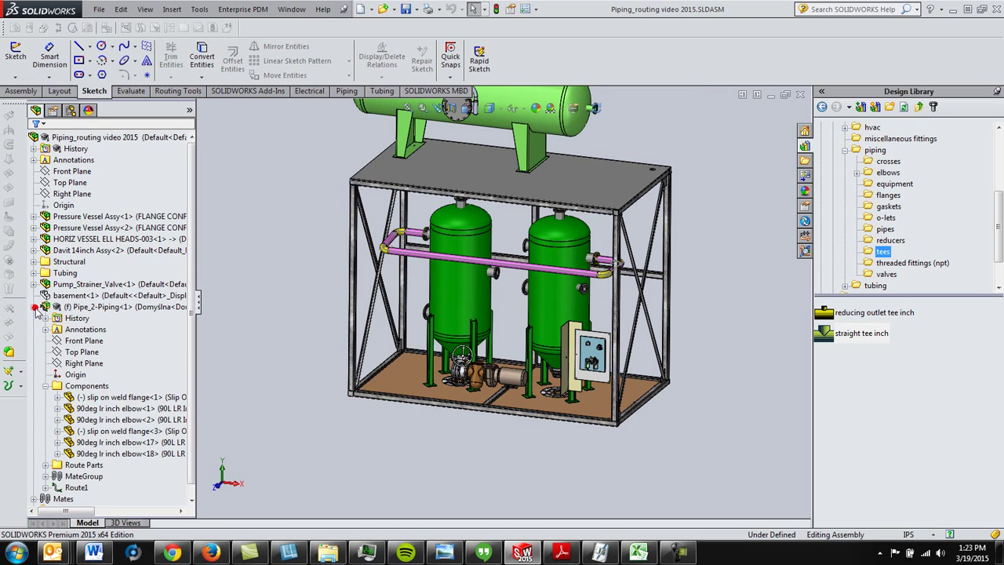
pyautogui.click(81, 389)
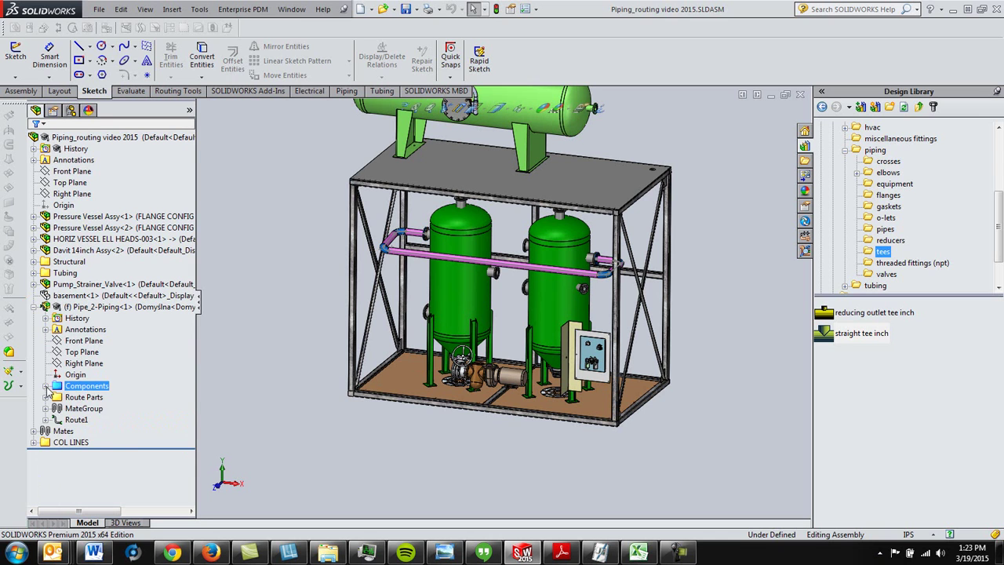
pyautogui.click(46, 386)
pyautogui.click(87, 397)
pyautogui.click(95, 409)
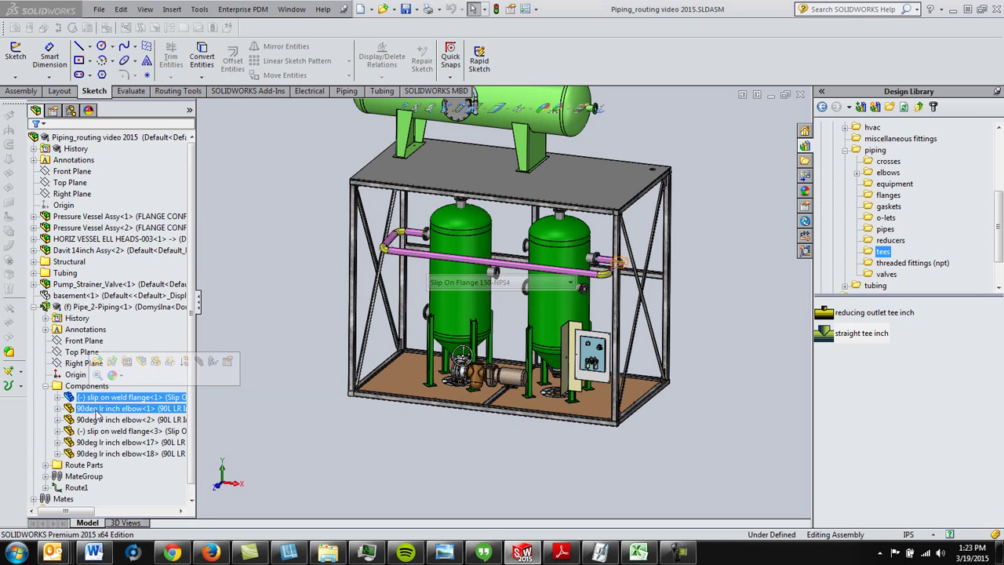
pyautogui.click(98, 419)
pyautogui.click(101, 431)
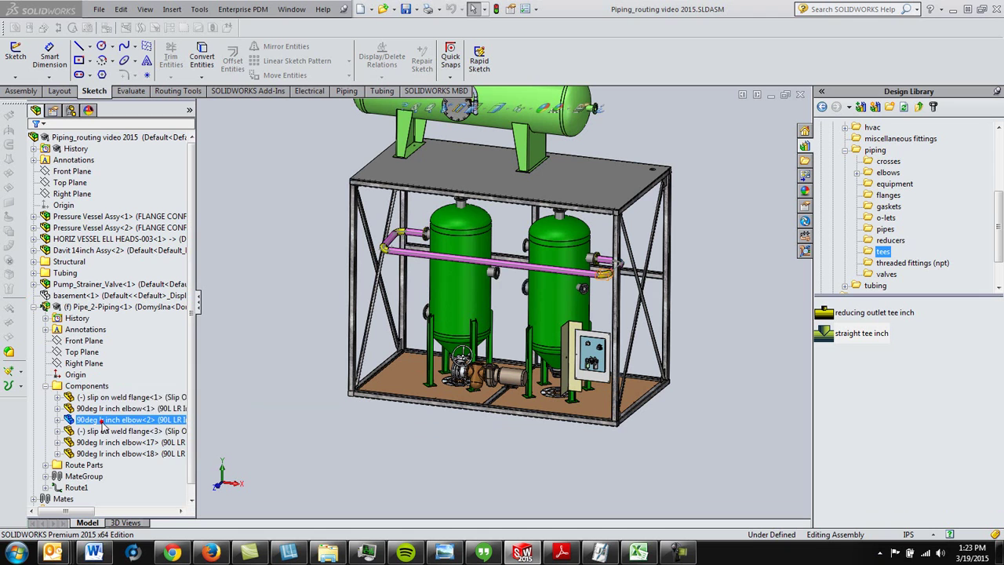
pyautogui.keyDown('ctrl'); pyautogui.click(103, 441); pyautogui.keyUp('ctrl')
pyautogui.keyDown('ctrl'); pyautogui.click(108, 442); pyautogui.keyUp('ctrl')
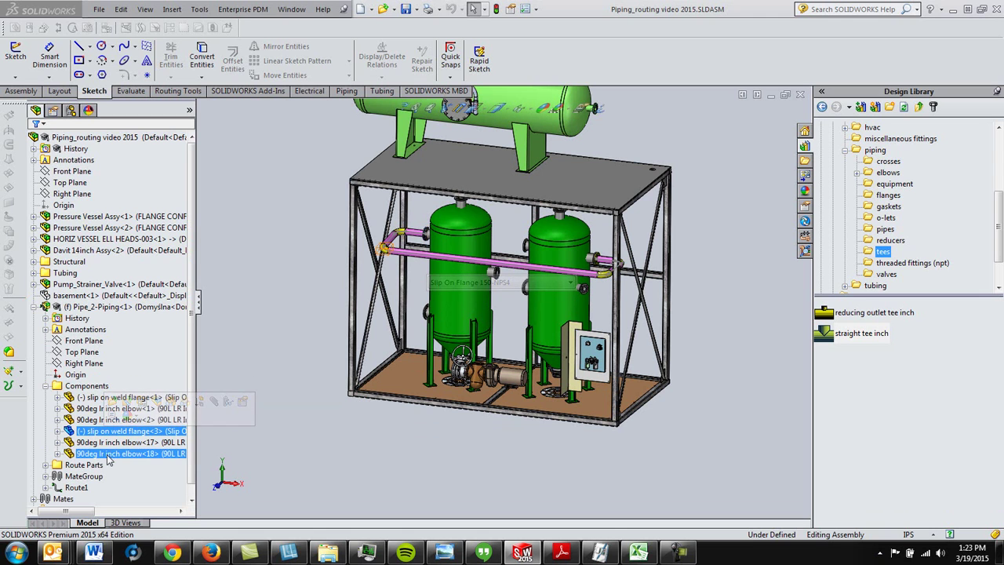
# Collapse the Components folder and inspect each 4inSchedule40 pipe in the Route Parts folder.
pyautogui.click(45, 386)
pyautogui.click(46, 397)
pyautogui.click(106, 408)
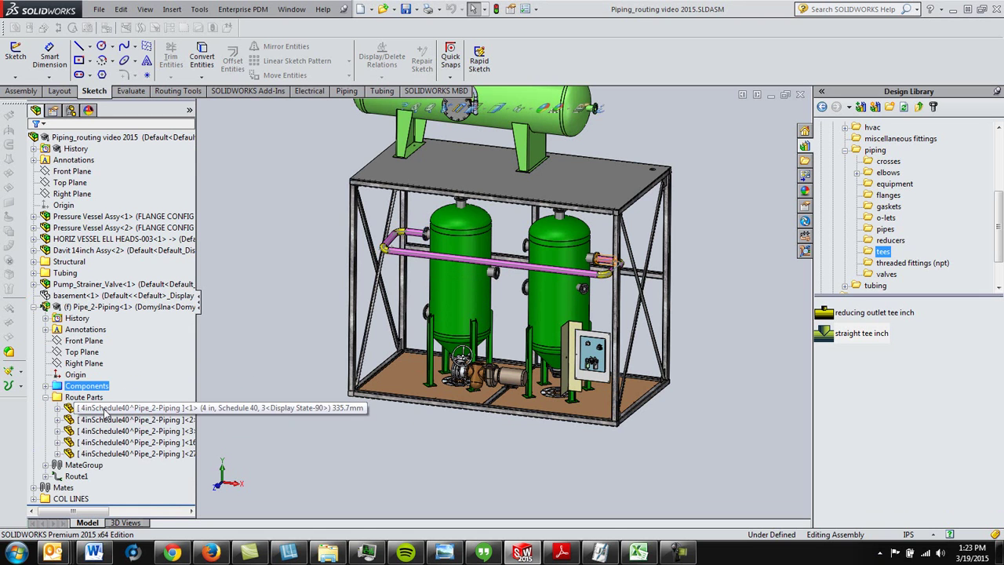
pyautogui.keyDown('ctrl'); pyautogui.click(105, 419); pyautogui.keyUp('ctrl')
pyautogui.click(105, 432)
pyautogui.click(105, 442)
pyautogui.click(106, 453)
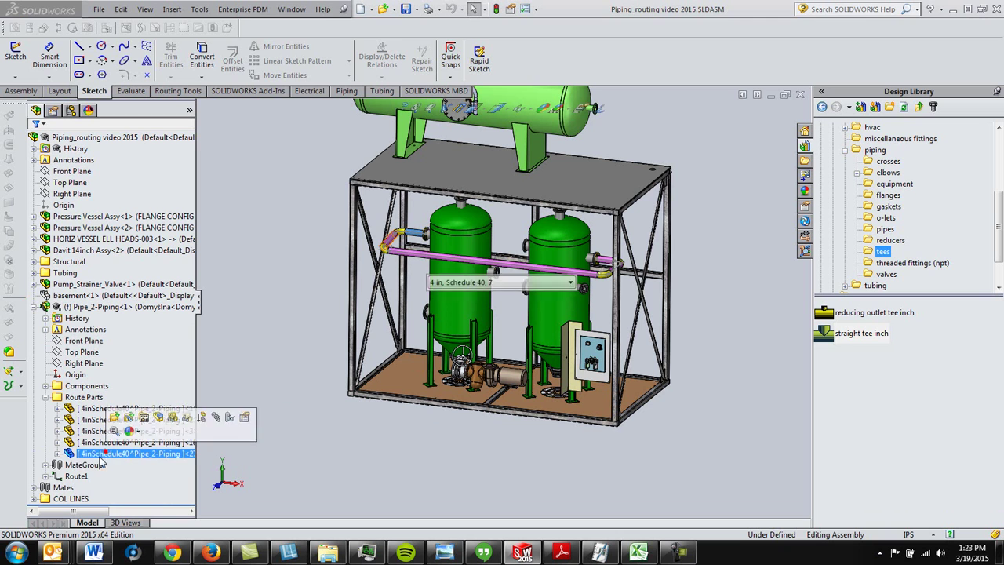
# Inspect the 3D sketch under Route1, and collapse the Pipe_2-Piping subassembly.
pyautogui.click(46, 476)
pyautogui.click(98, 487)
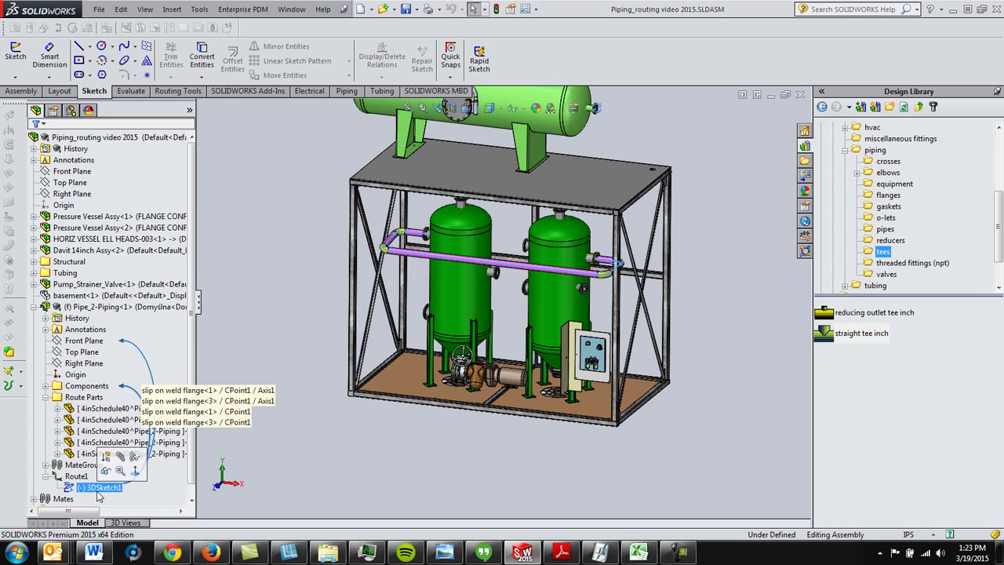
pyautogui.click(35, 306)
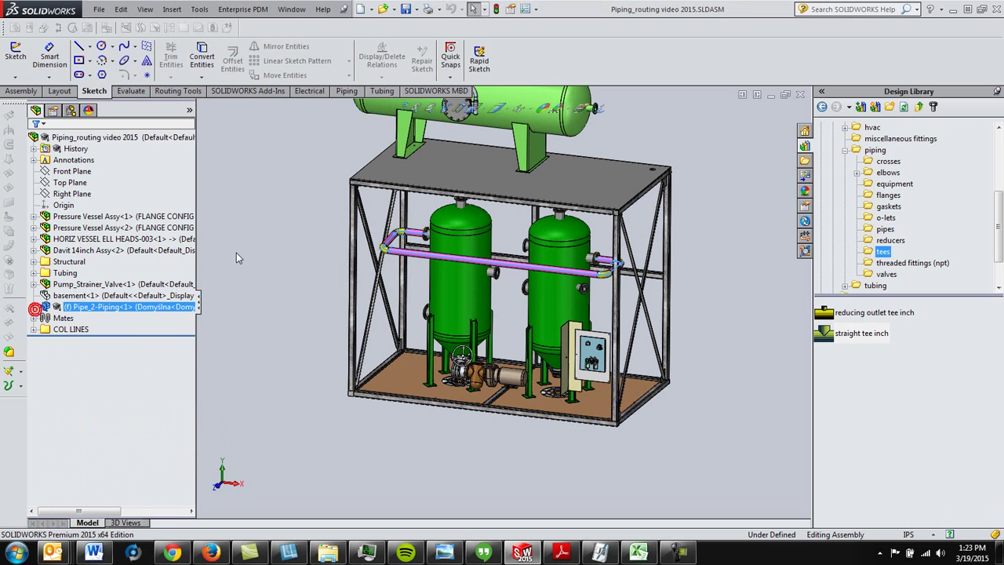
# Open the Pipe_2-Piping route for editing, and exit the route sketch and the subassembly back to the main assembly.
pyautogui.scroll(-5, 455, 306)
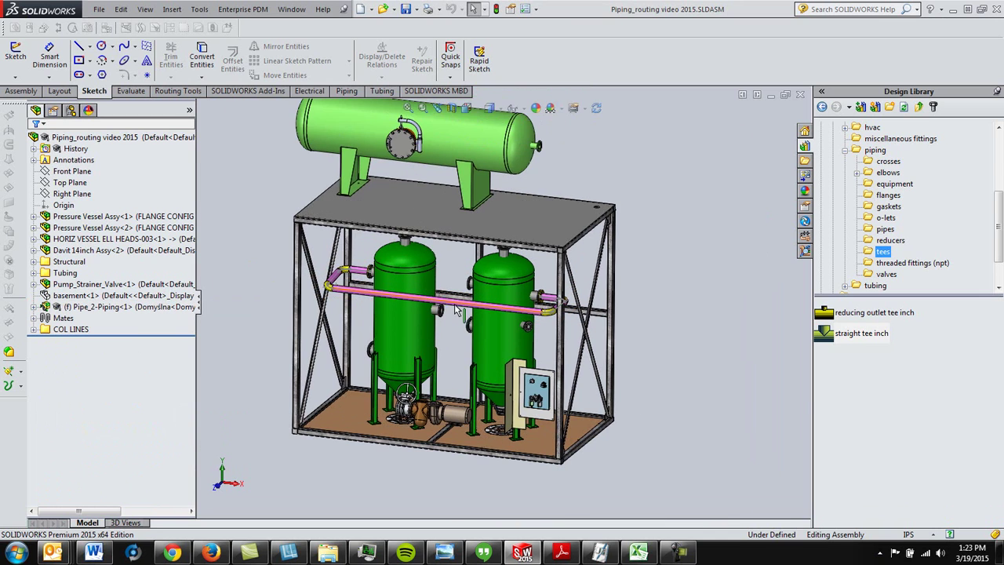
pyautogui.scroll(6, 457, 309)
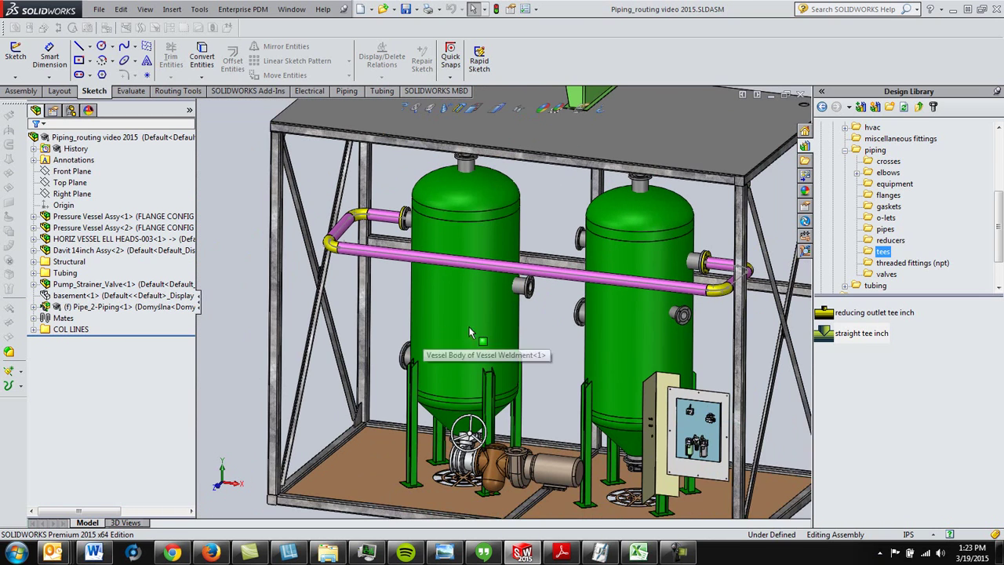
pyautogui.rightClick(508, 279)
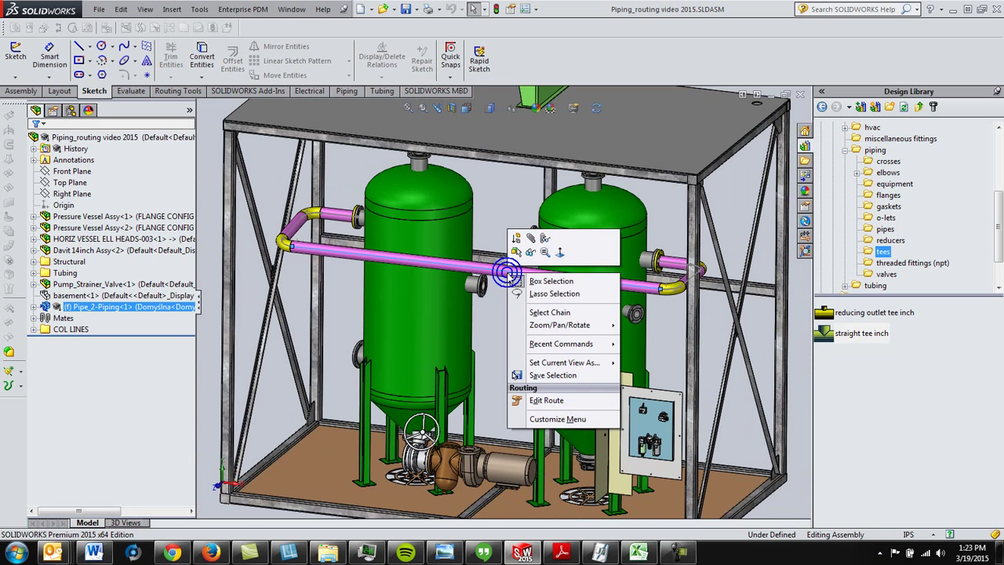
pyautogui.click(538, 396)
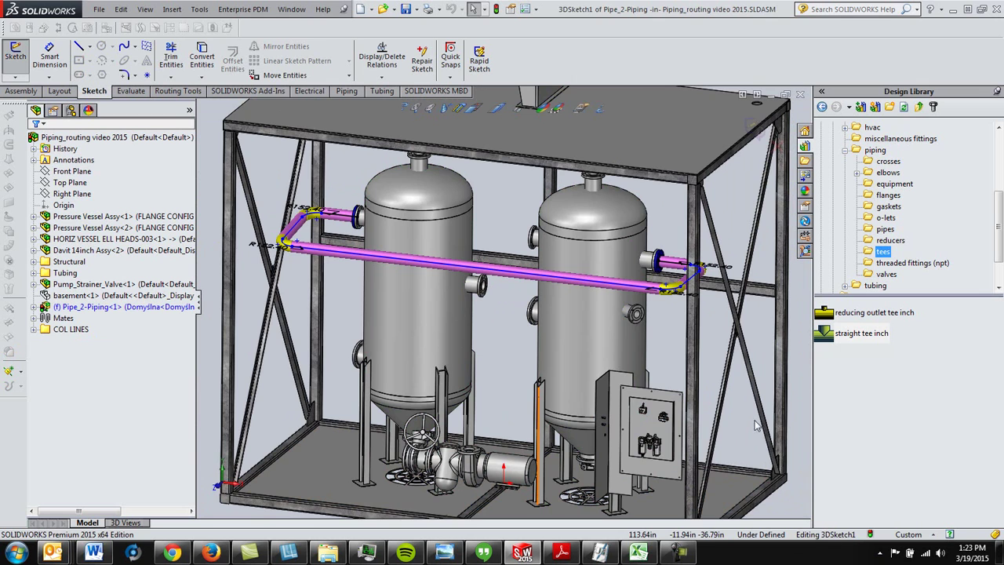
pyautogui.scroll(3, 596, 310)
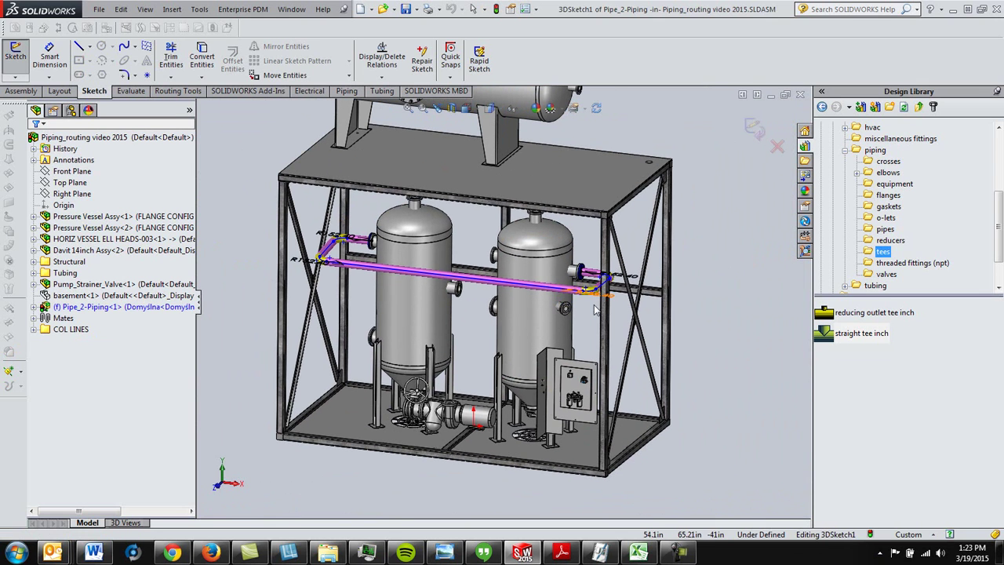
pyautogui.click(755, 130)
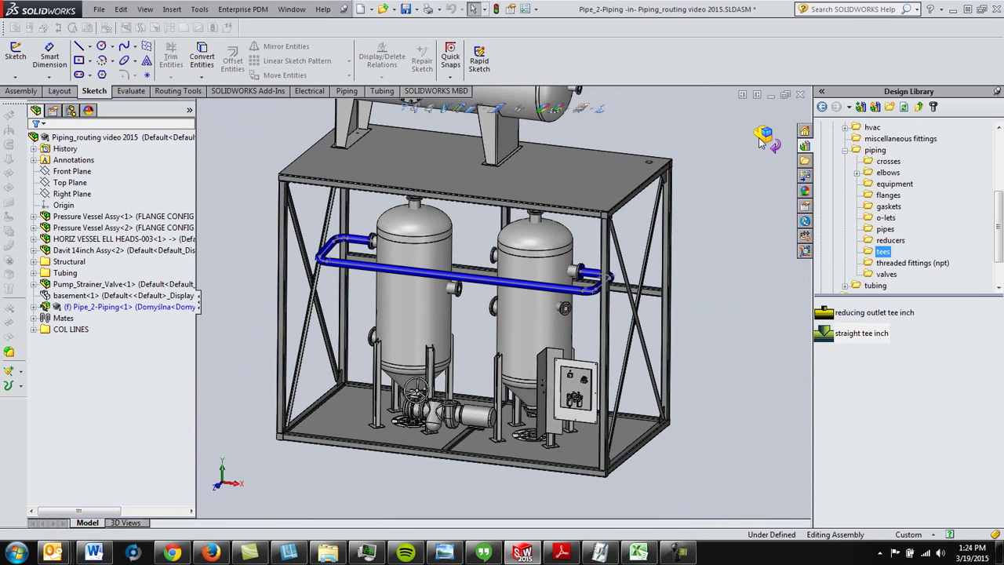
pyautogui.click(33, 307)
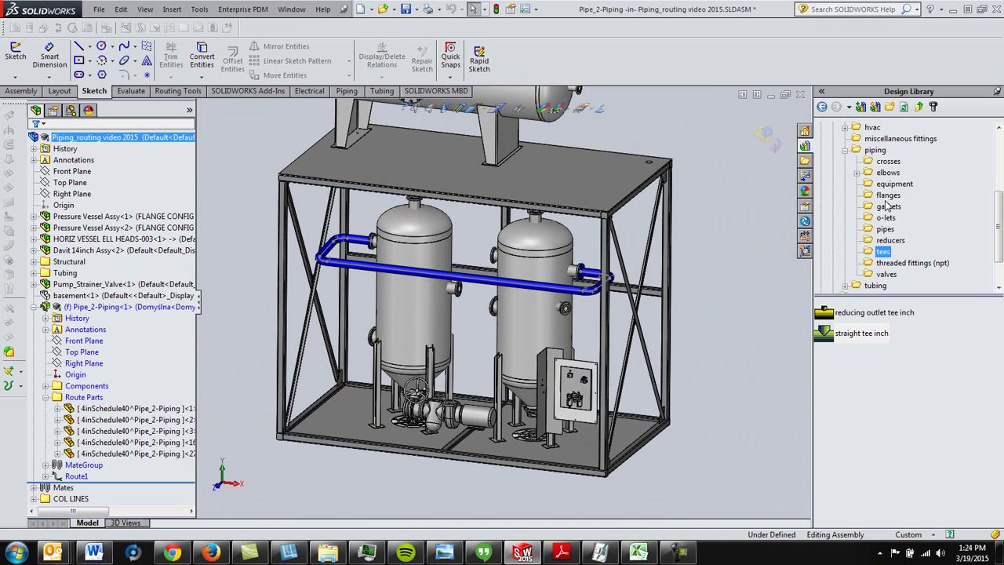
pyautogui.click(766, 136)
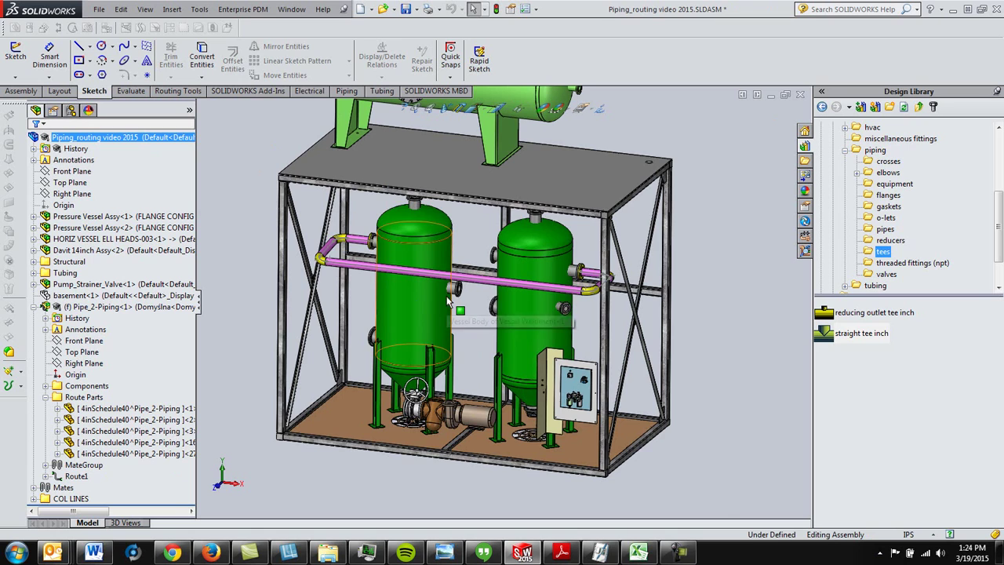
# Reopen the route for editing from the long horizontal pipe that runs in front of the two vertical vessels.
pyautogui.scroll(-5, 486, 286)
pyautogui.scroll(5, 455, 313)
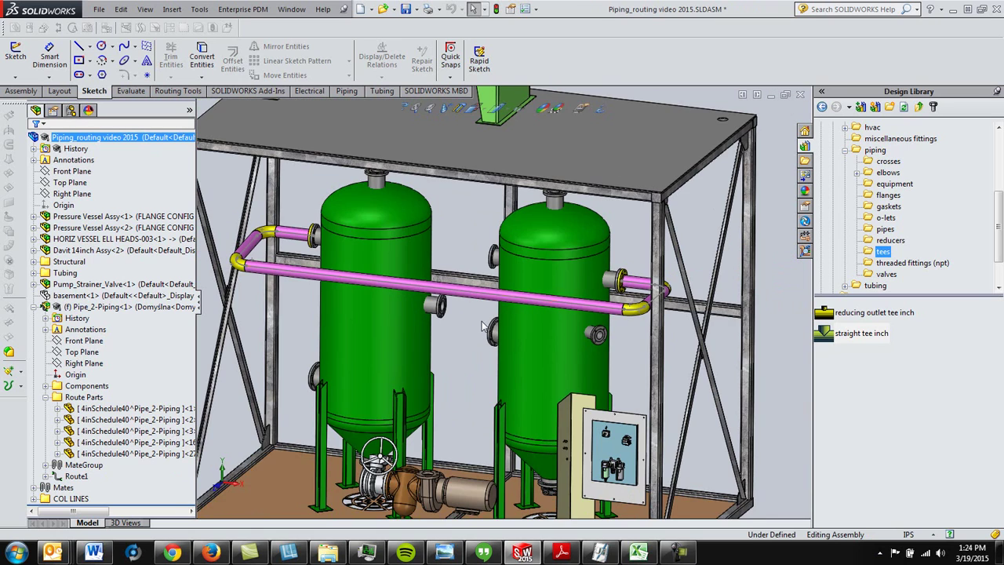
pyautogui.scroll(5, 482, 326)
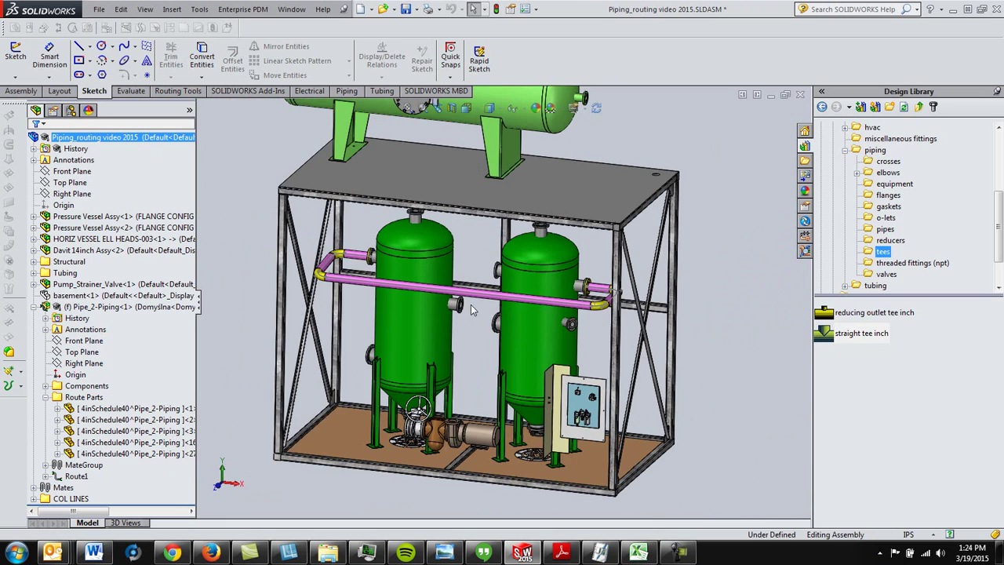
pyautogui.scroll(-3, 471, 309)
pyautogui.click(474, 289)
pyautogui.rightClick(474, 288)
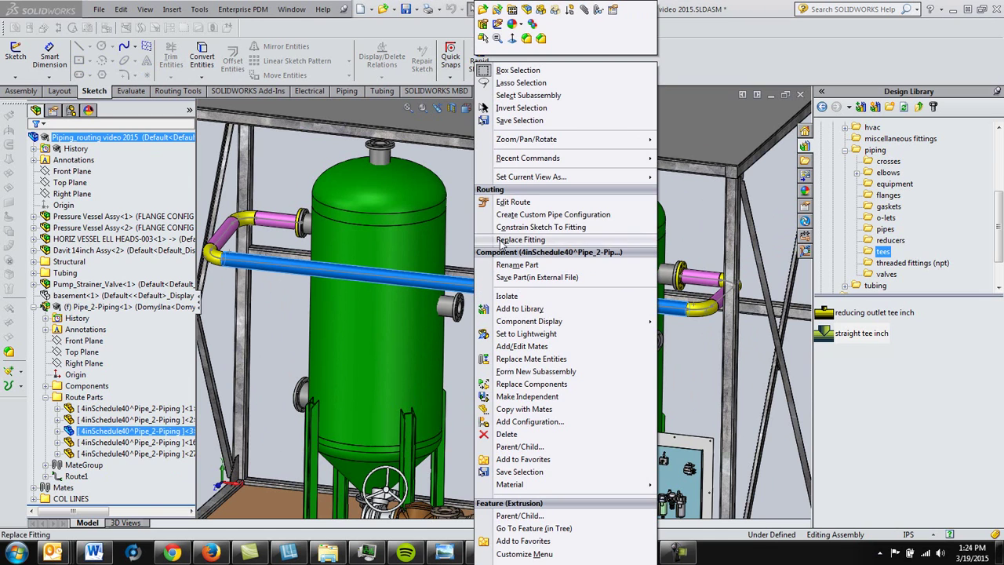
pyautogui.click(513, 203)
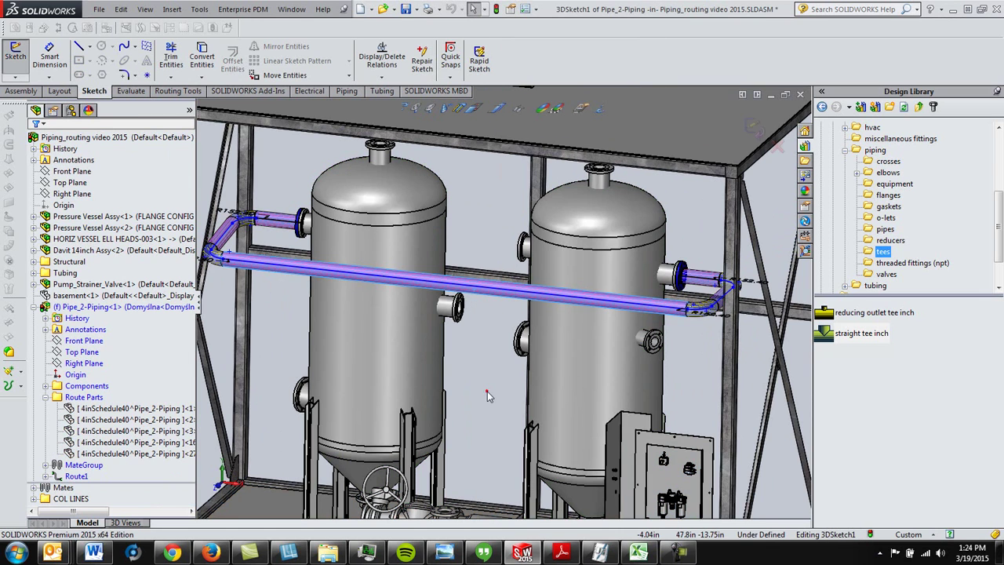
# Add a slip on weld flange from the piping library to the pump's upward-facing flange, using configuration Slip On Flange 150-NPS4.
pyautogui.scroll(5, 487, 395)
pyautogui.moveTo(487, 395); pyautogui.dragTo(486, 329, button='middle')
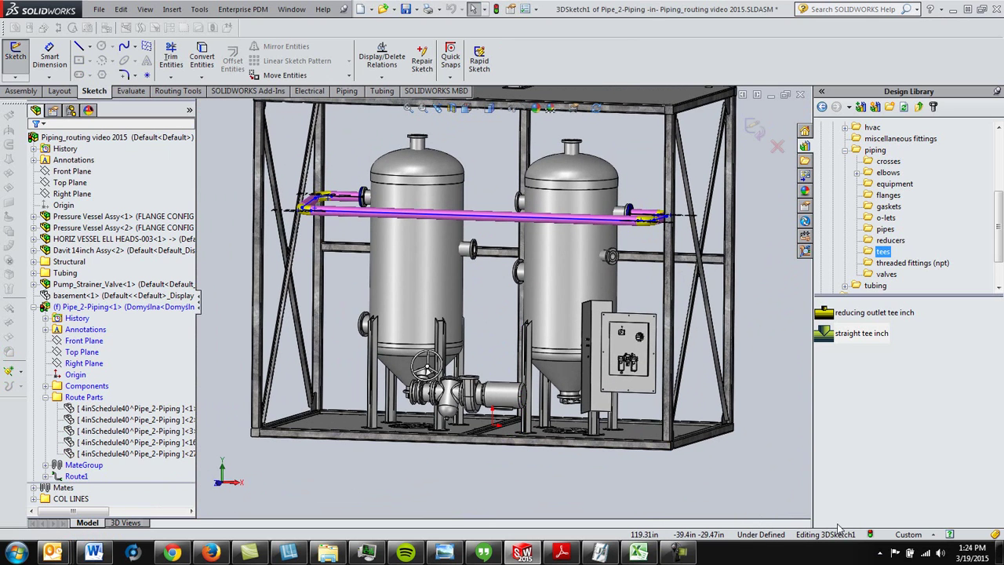
pyautogui.moveTo(486, 288); pyautogui.dragTo(492, 349, button='middle')
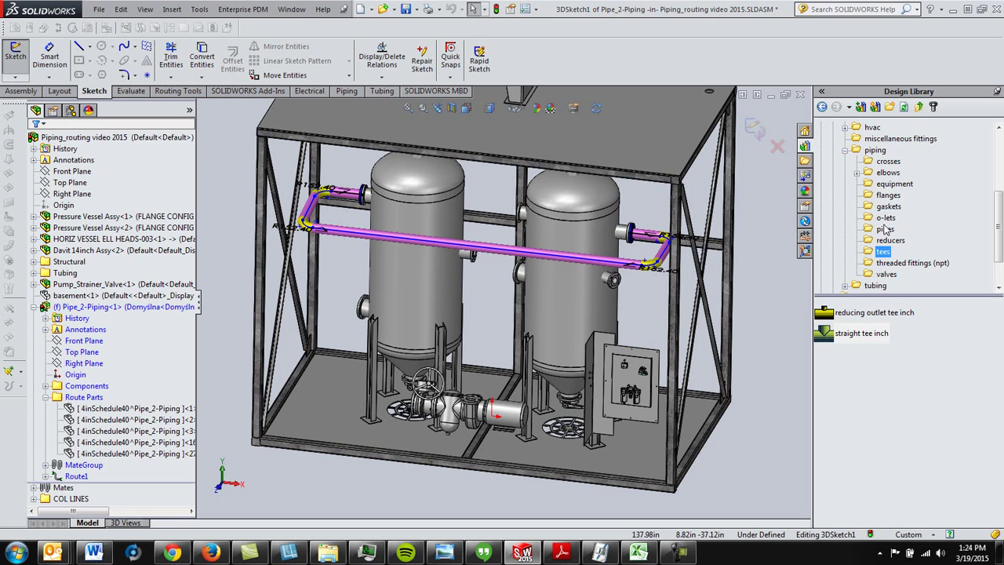
pyautogui.click(888, 195)
pyautogui.scroll(-5, 540, 403)
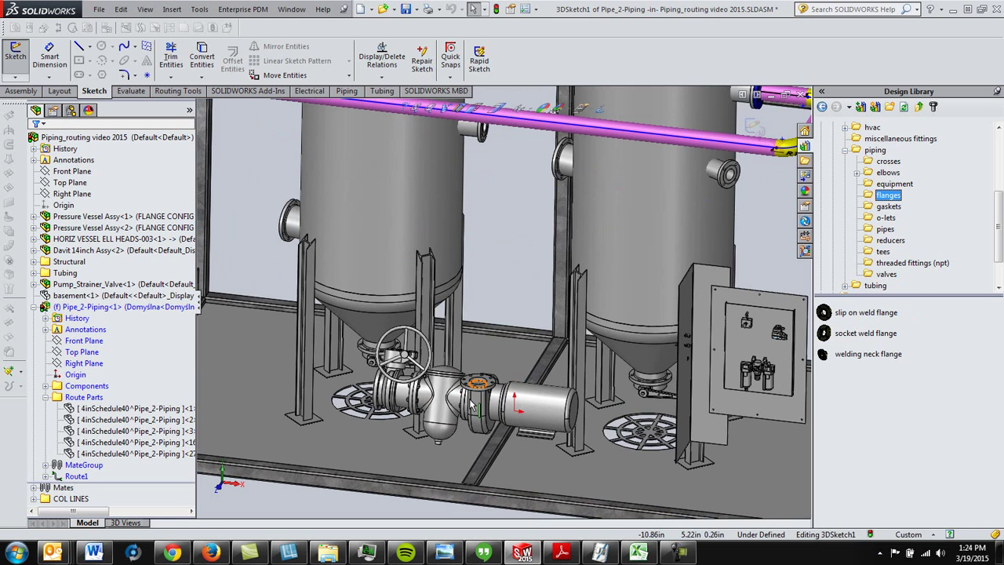
pyautogui.scroll(-3, 508, 382)
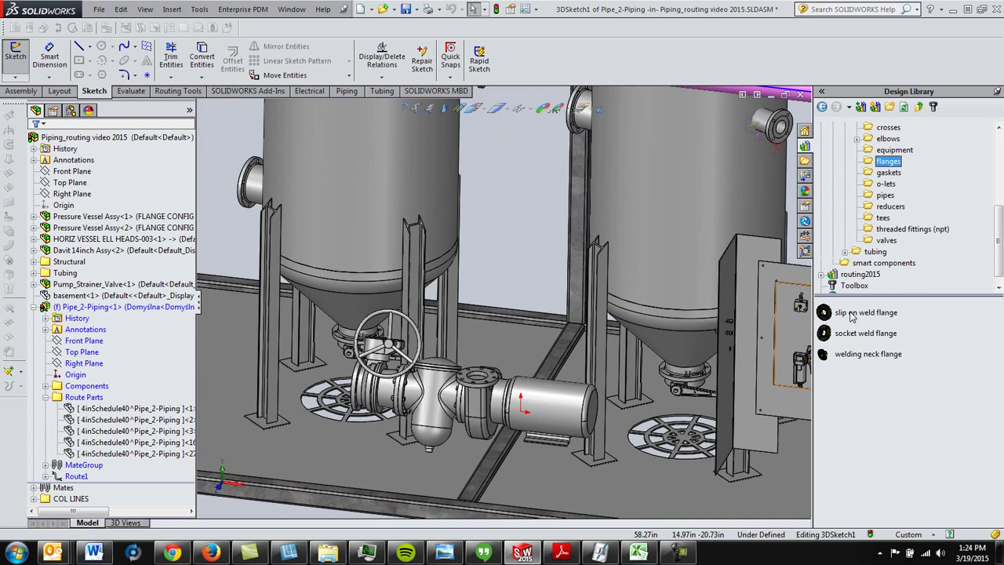
pyautogui.moveTo(853, 314); pyautogui.dragTo(702, 332)
pyautogui.moveTo(529, 366); pyautogui.dragTo(476, 379)
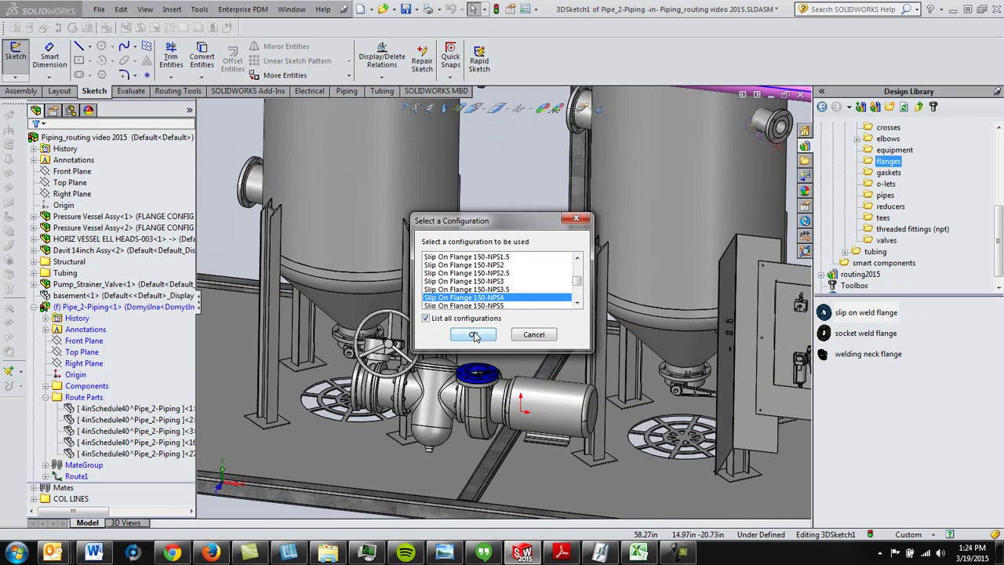
pyautogui.click(474, 335)
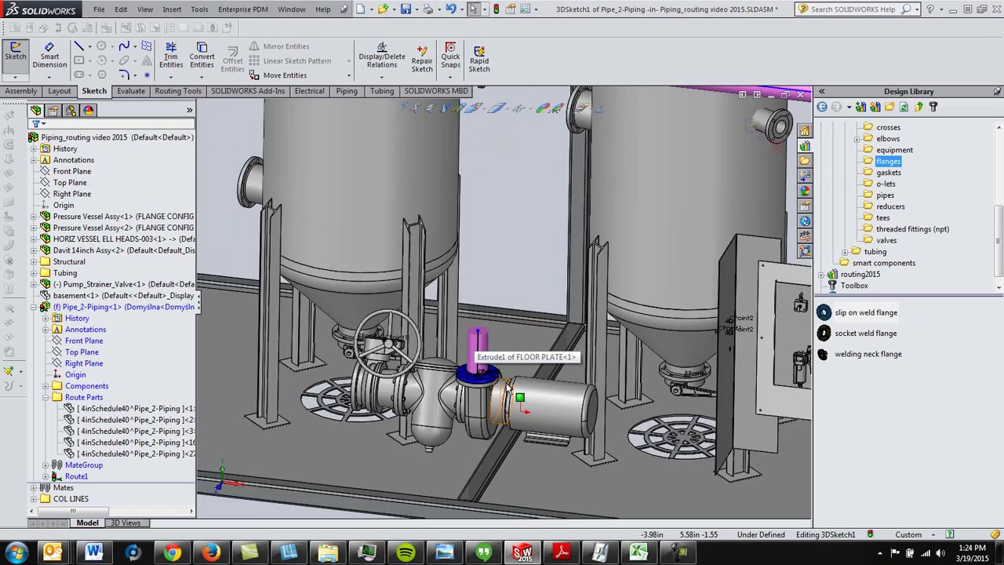
# Inspect the new pipe stub above the pump, check Routing MarkUp.pdf in Adobe Reader, and return to SOLIDWORKS.
pyautogui.moveTo(508, 388); pyautogui.dragTo(453, 338, button='middle')
pyautogui.scroll(3, 500, 368)
pyautogui.scroll(2, 464, 323)
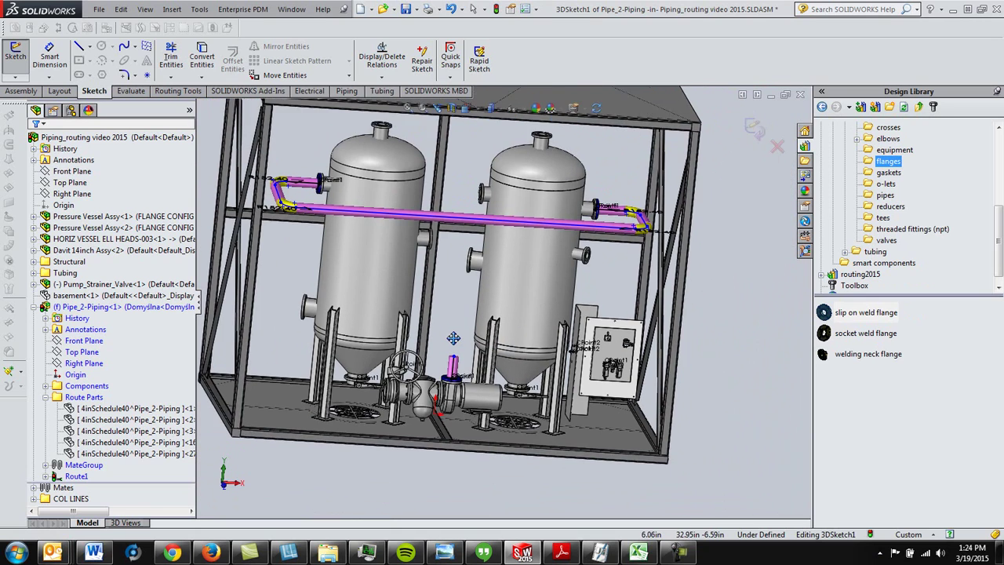
pyautogui.scroll(-2, 463, 338)
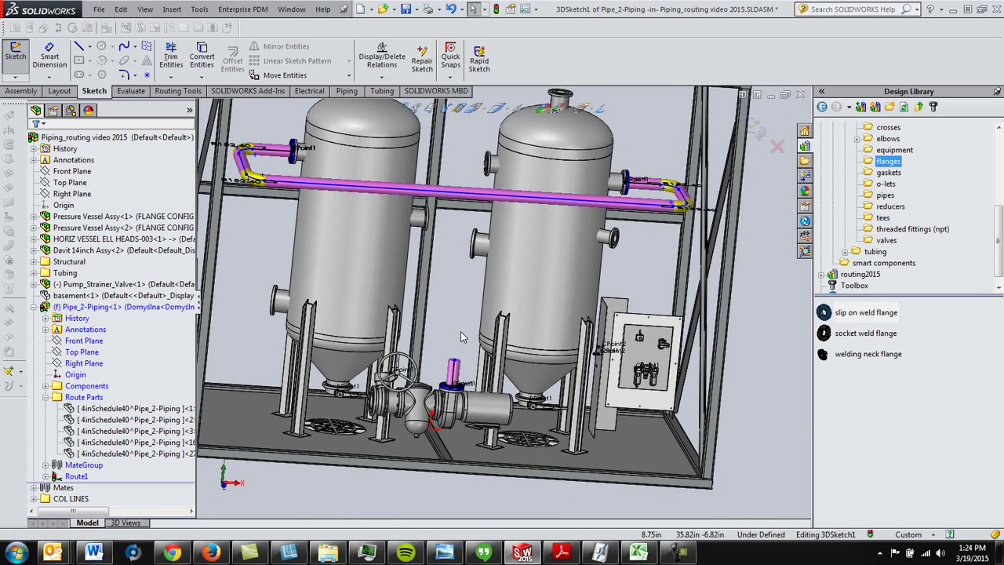
pyautogui.hotkey('alt', 'Tab')
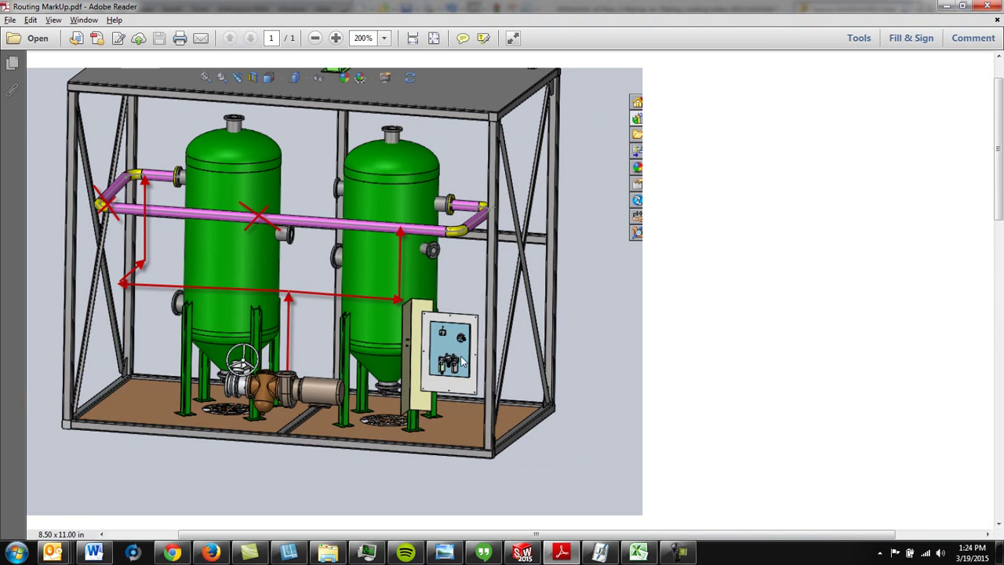
pyautogui.hotkey('alt', 'Tab')
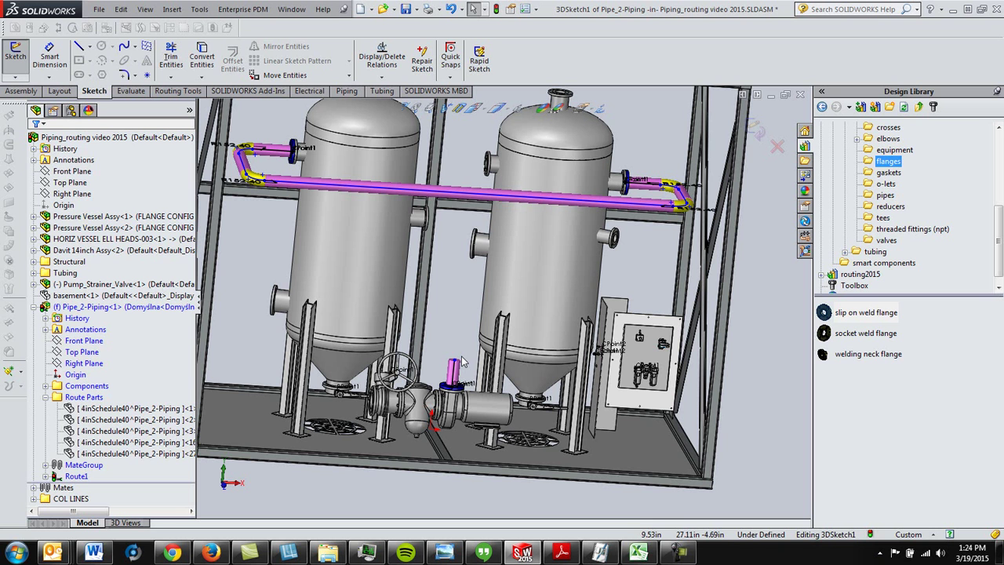
# Place a straight tee inch at the end of the pump's vertical pipe stub, using configuration Tee Inch 4 Sch40.
pyautogui.click(882, 218)
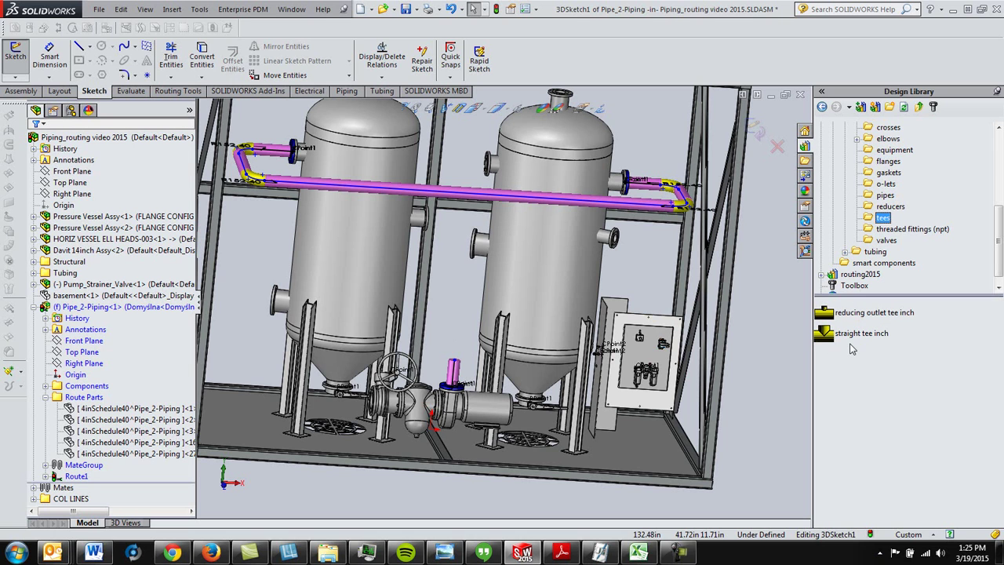
pyautogui.moveTo(854, 346)
pyautogui.moveTo(851, 336); pyautogui.dragTo(457, 362)
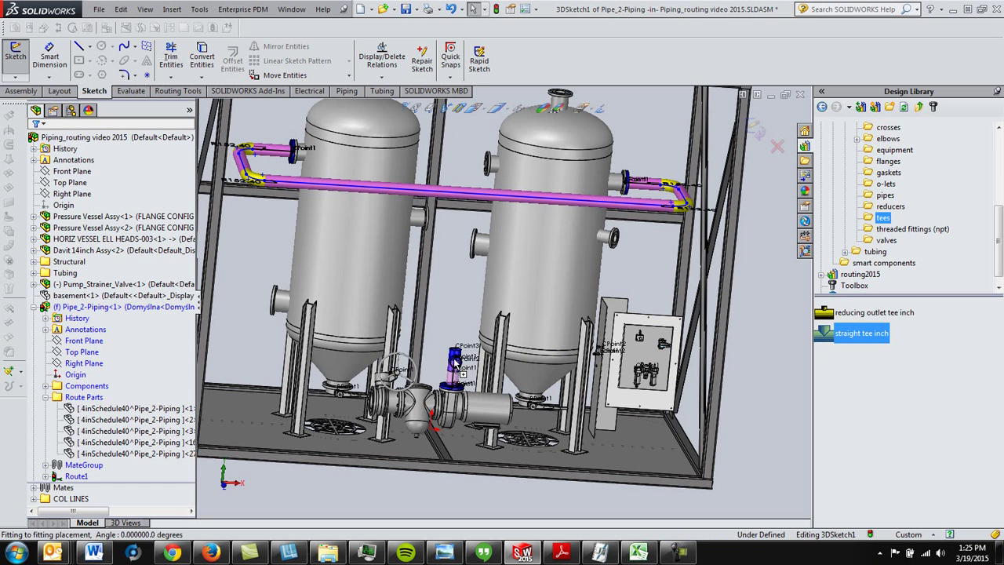
pyautogui.moveTo(455, 362)
pyautogui.mouseDown()
pyautogui.moveTo(458, 354)
pyautogui.moveTo(457, 362)
pyautogui.mouseUp()
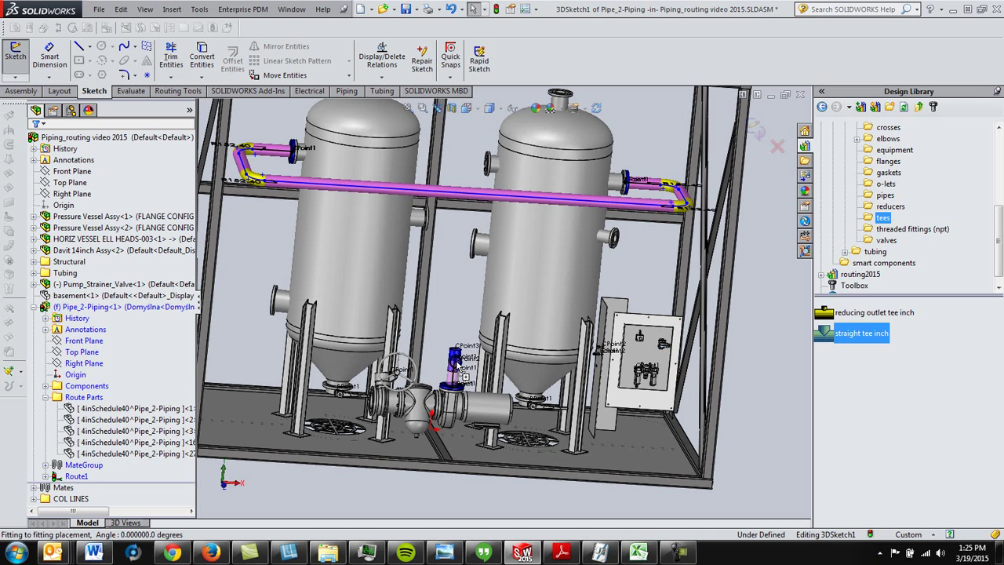
pyautogui.moveTo(457, 362); pyautogui.dragTo(463, 362)
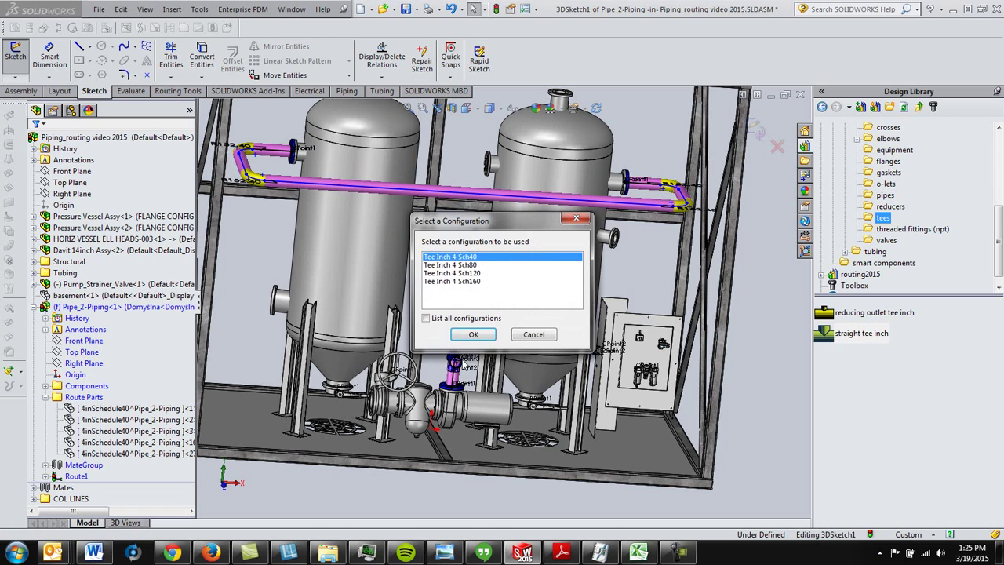
pyautogui.click(474, 334)
# Rotate the tee about the vertical stub so its two run ends point lengthwise along the skid, and accept the orientation.
pyautogui.scroll(-3, 463, 345)
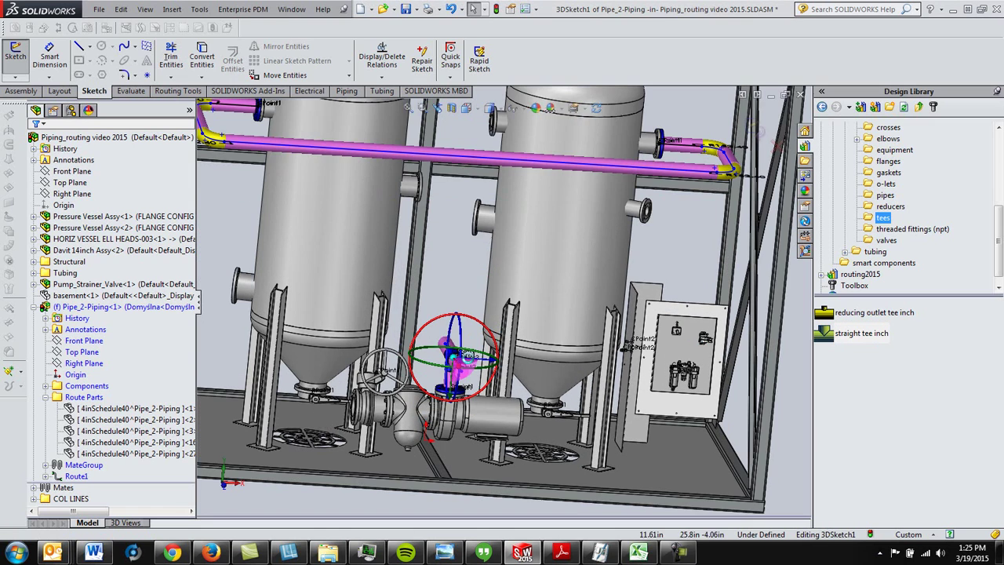
pyautogui.moveTo(475, 304)
pyautogui.mouseDown(button='middle')
pyautogui.moveTo(495, 312)
pyautogui.moveTo(487, 309)
pyautogui.mouseUp(button='middle')
pyautogui.scroll(-5, 456, 361)
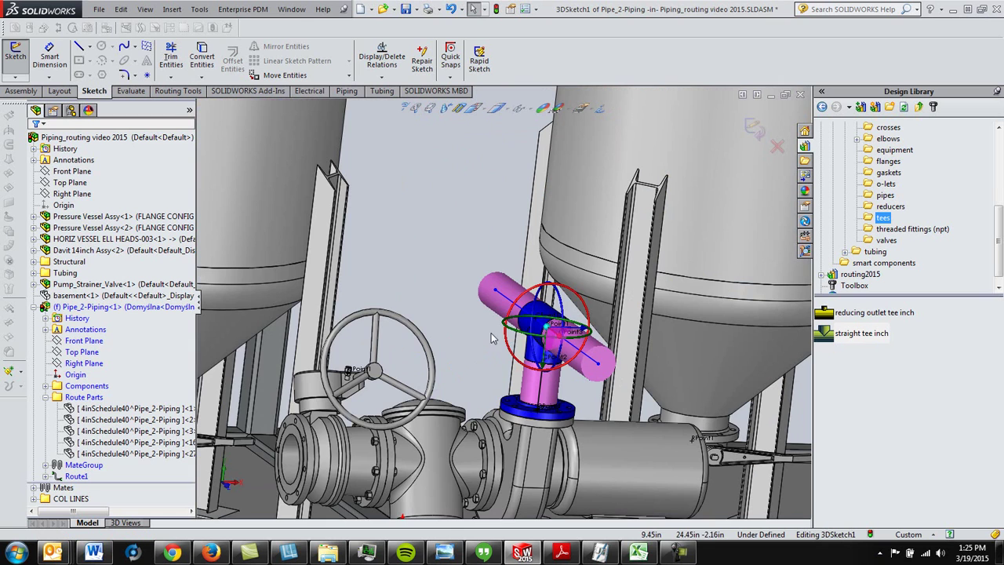
pyautogui.moveTo(509, 329); pyautogui.dragTo(601, 360)
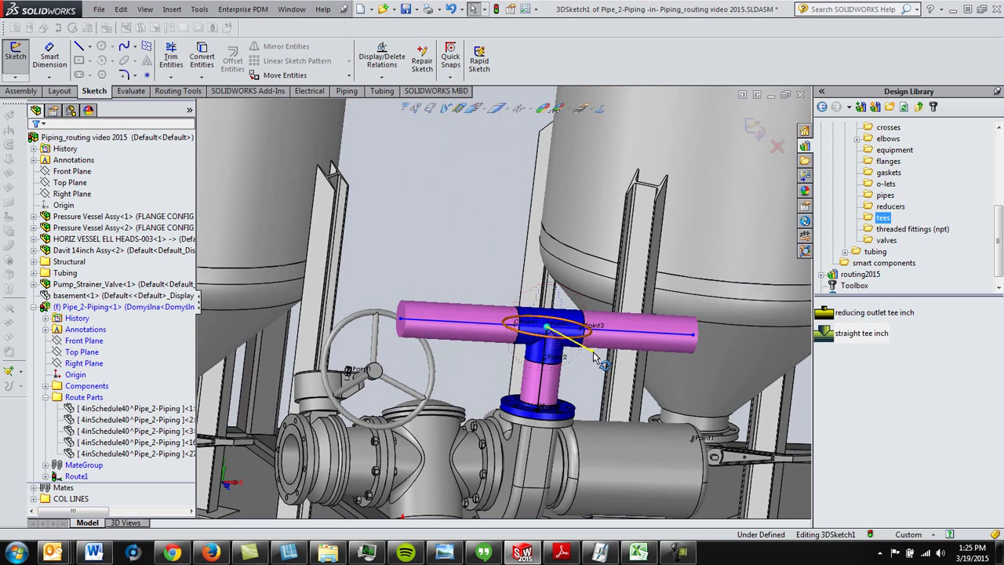
pyautogui.click(471, 252)
# Split the long horizontal pipe's route line near the inner side of the vessel beside the control panel.
pyautogui.scroll(5, 502, 290)
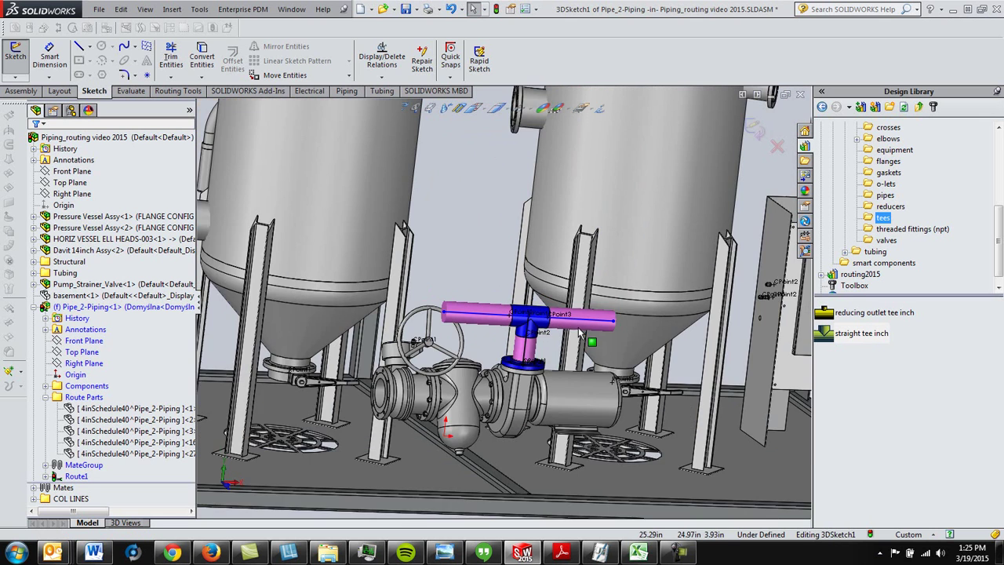
pyautogui.moveTo(580, 334); pyautogui.dragTo(436, 365, button='middle')
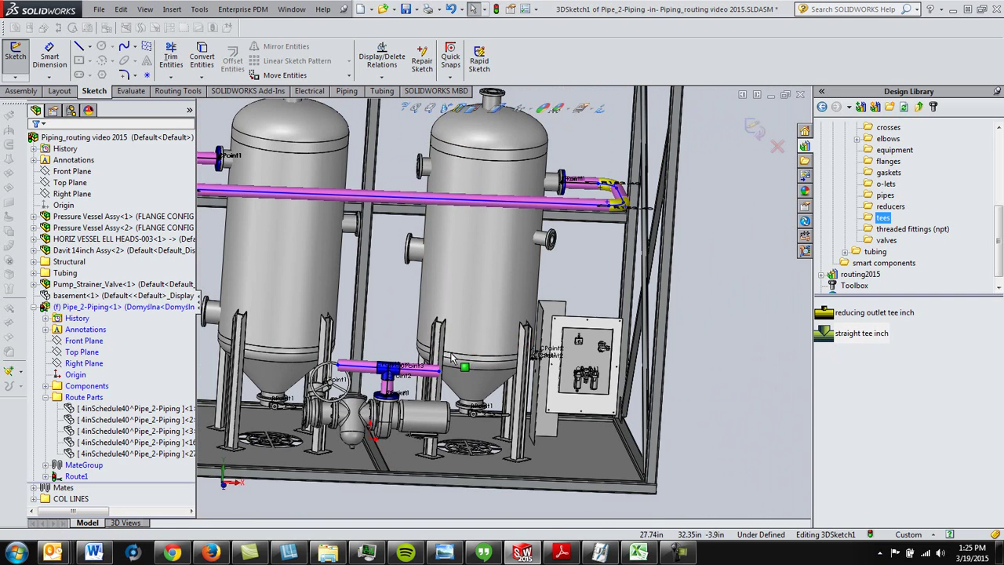
pyautogui.click(396, 203)
pyautogui.rightClick(396, 203)
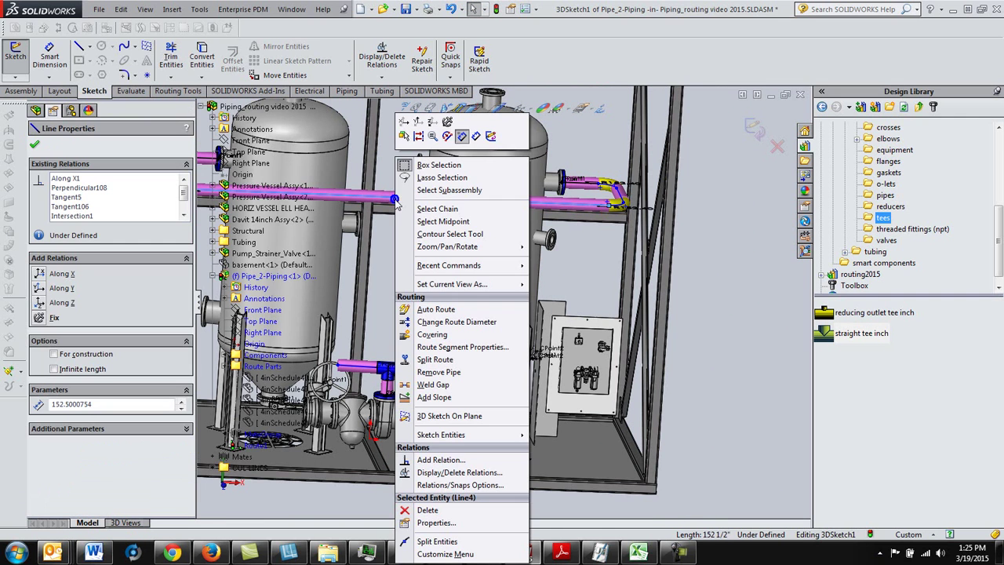
pyautogui.click(437, 541)
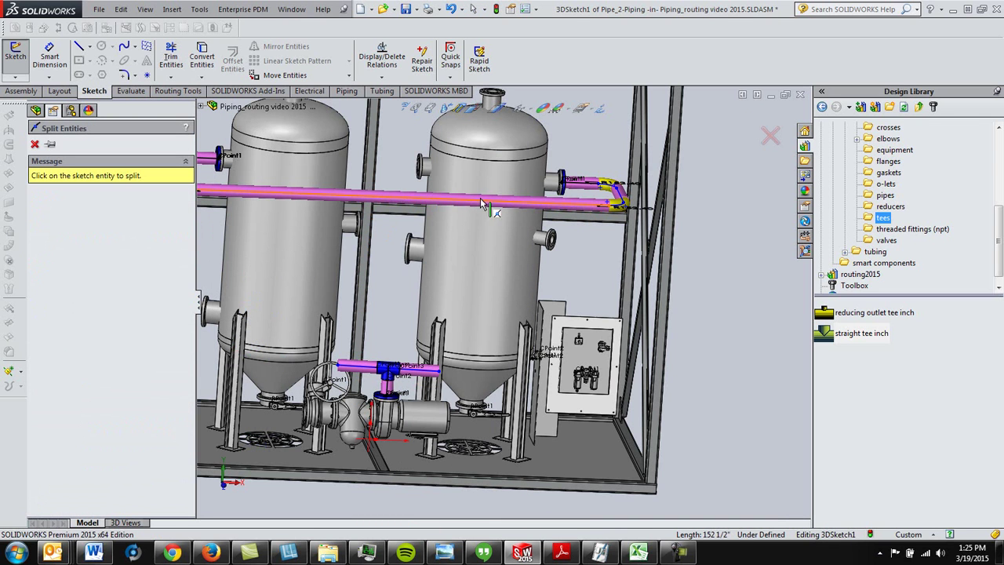
pyautogui.click(418, 203)
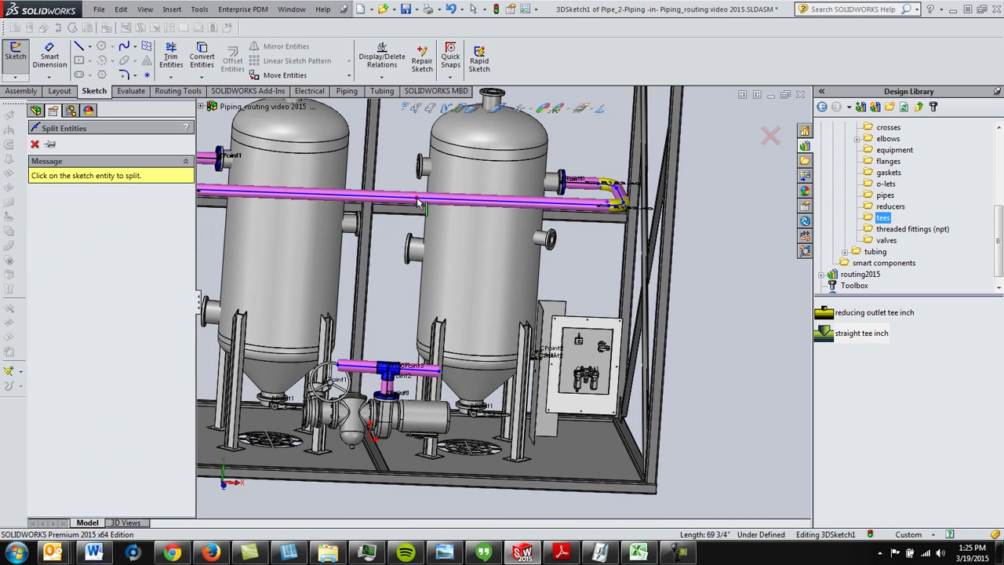
pyautogui.rightClick(409, 139)
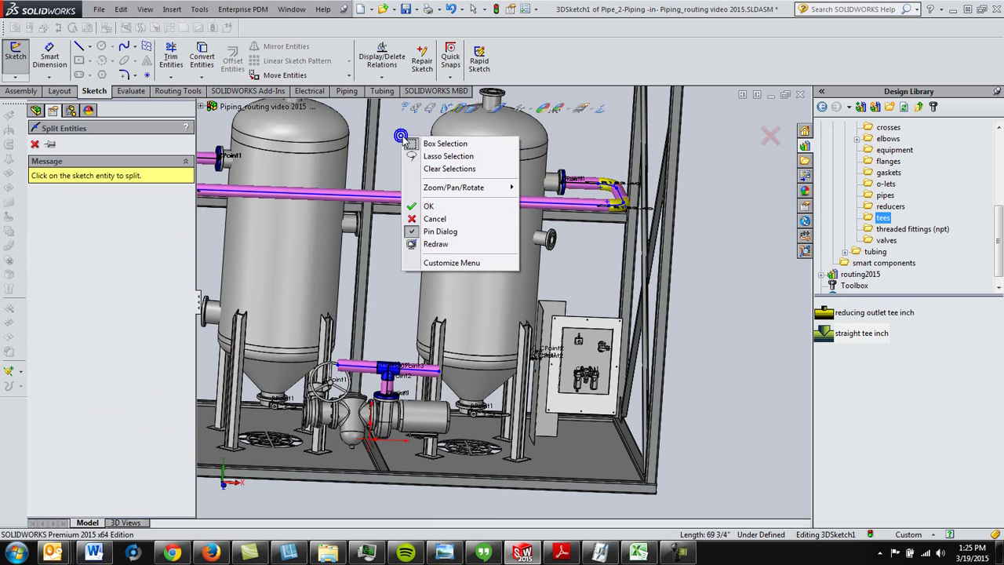
# Finish splitting and delete the long pipe's route segment that runs from the split point to the far vessel's elbow.
pyautogui.click(436, 205)
pyautogui.click(399, 270)
pyautogui.click(391, 196)
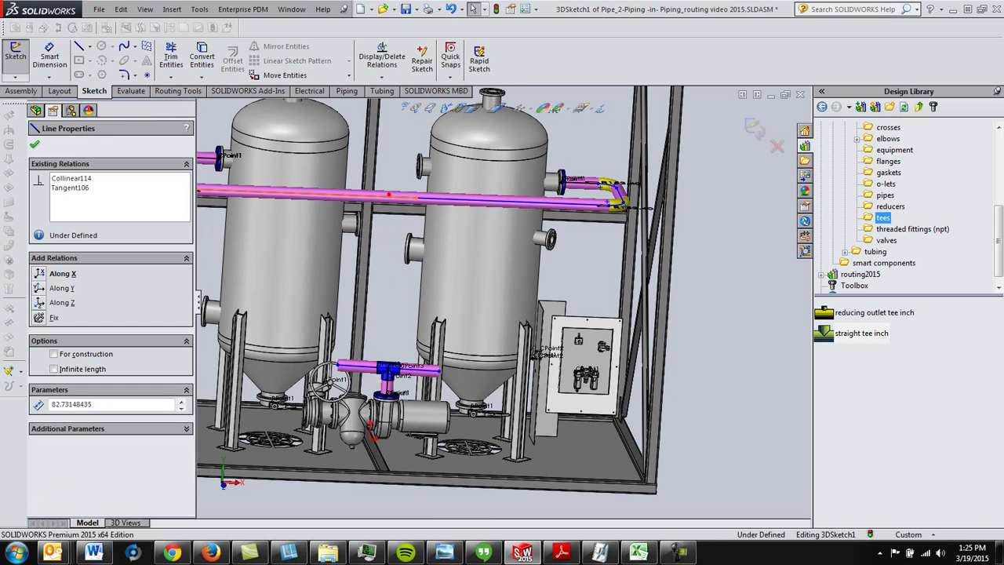
pyautogui.scroll(4, 397, 262)
pyautogui.scroll(-3, 409, 267)
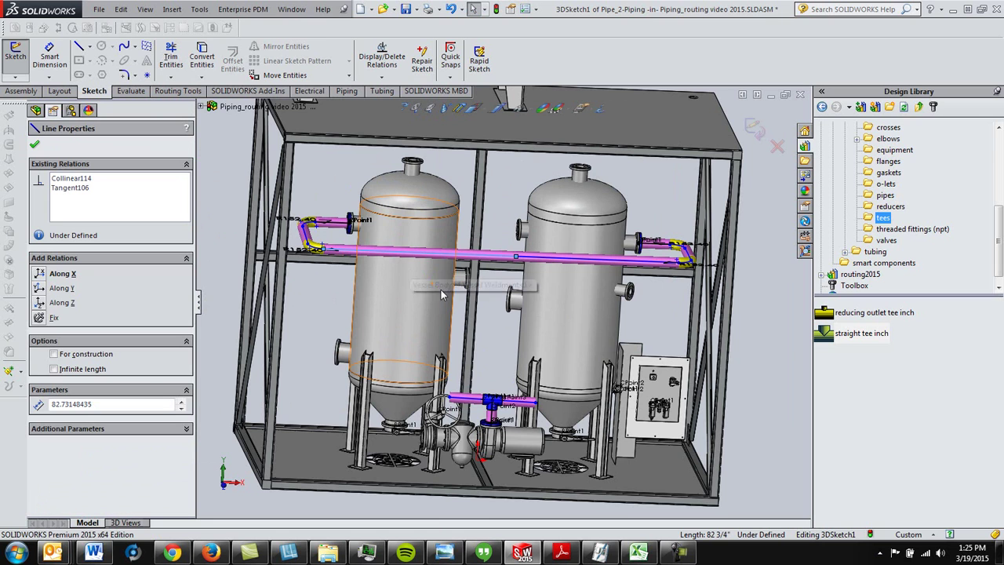
pyautogui.press('Escape')
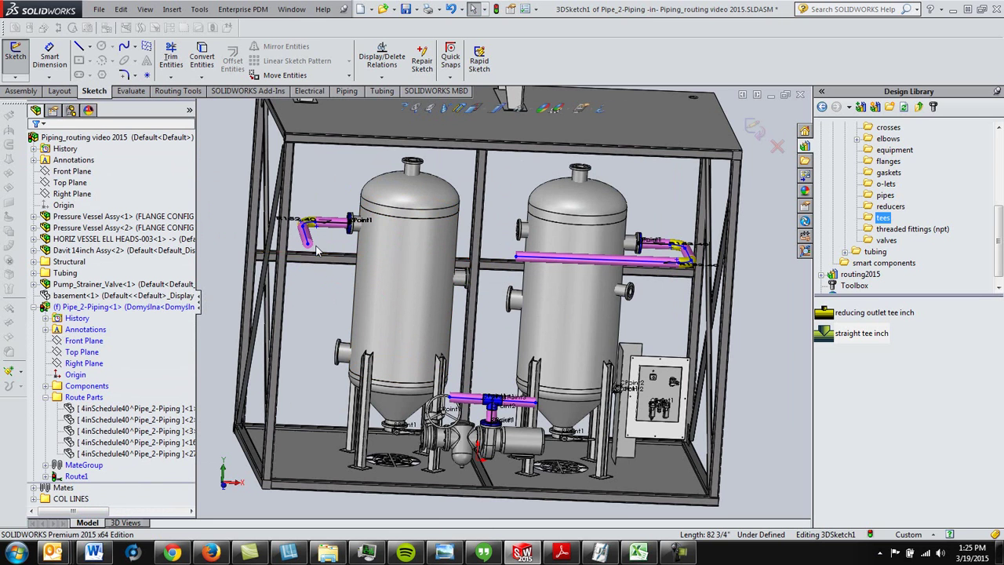
pyautogui.scroll(-5, 455, 286)
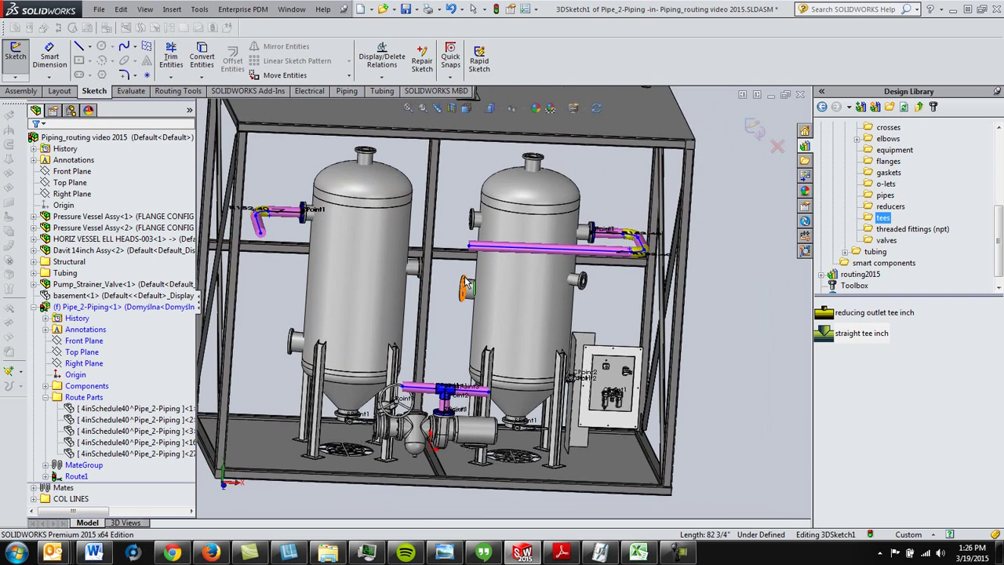
# Shorten the remaining upper horizontal pipe by moving its open end back toward the elbow on the control panel side.
pyautogui.moveTo(416, 231); pyautogui.dragTo(573, 237)
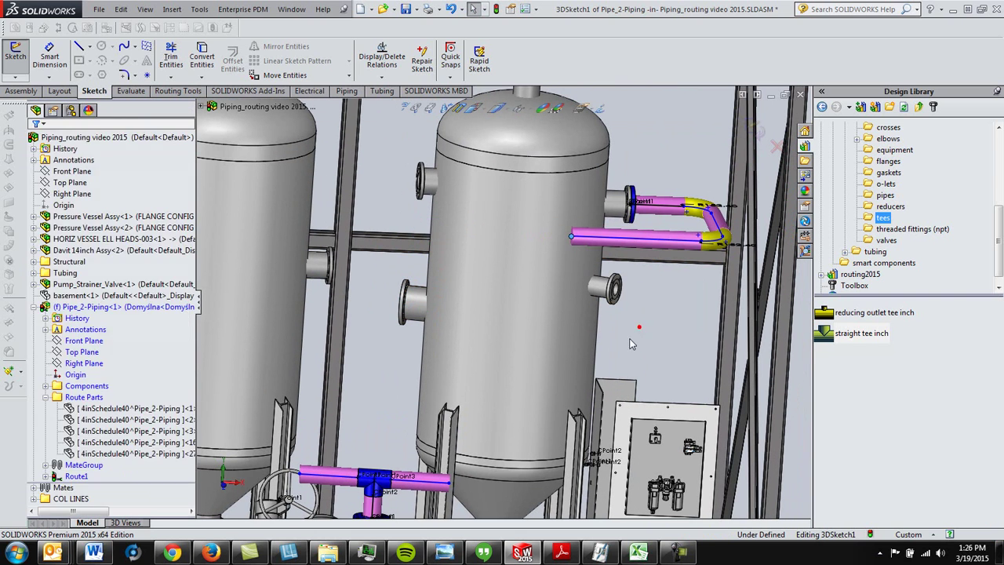
pyautogui.moveTo(631, 339); pyautogui.dragTo(508, 291, button='middle')
pyautogui.moveTo(412, 359); pyautogui.dragTo(396, 350, button='middle')
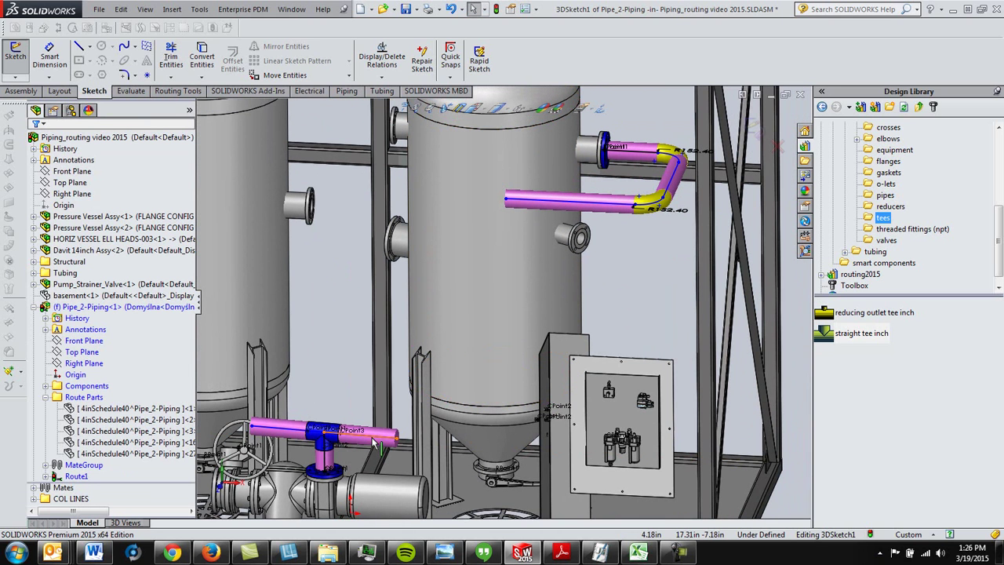
# Add an Along X relation to the tee's run pipe that points toward the control panel.
pyautogui.click(375, 443)
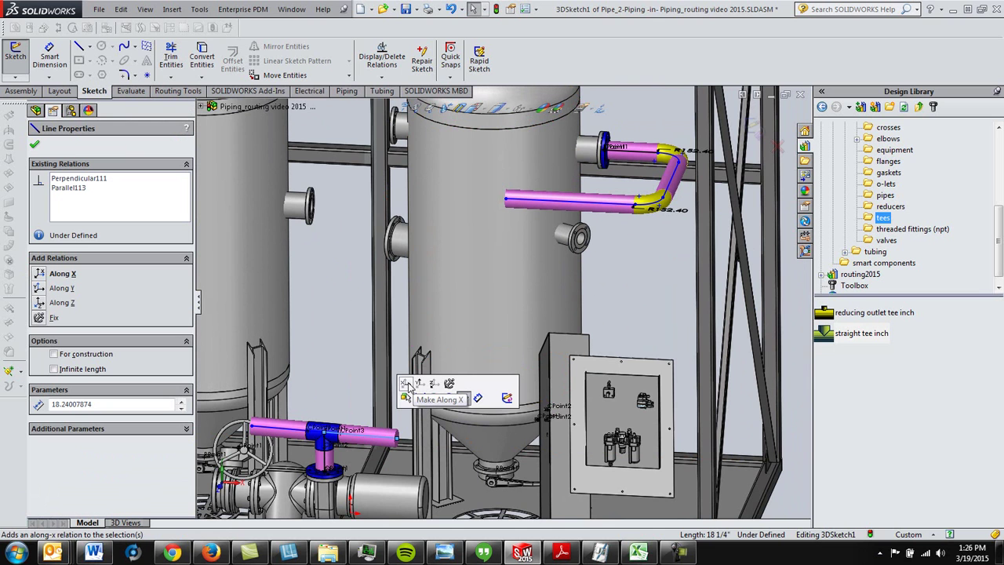
pyautogui.click(408, 384)
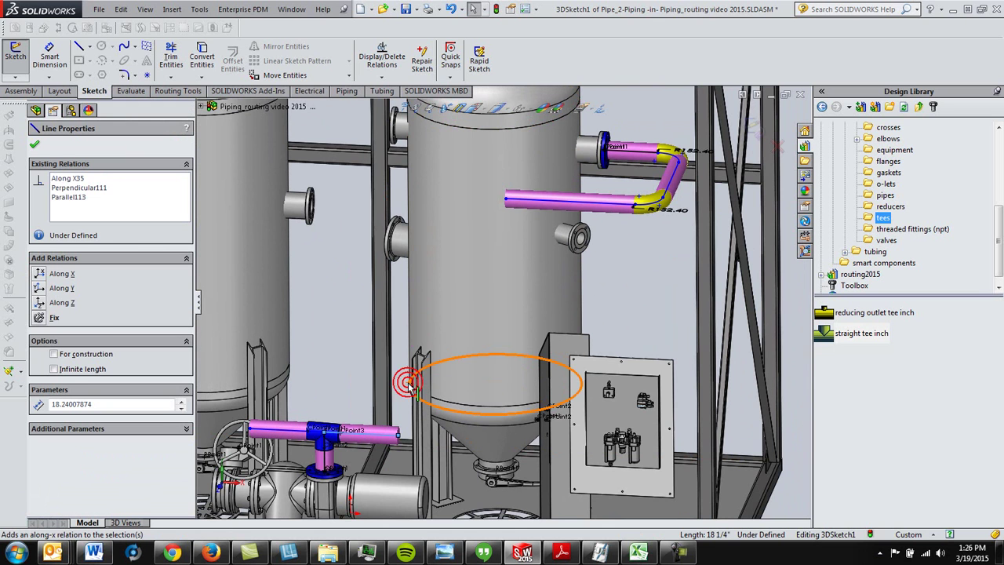
pyautogui.click(348, 343)
pyautogui.scroll(2, 455, 434)
pyautogui.moveTo(460, 345); pyautogui.dragTo(485, 333, button='middle')
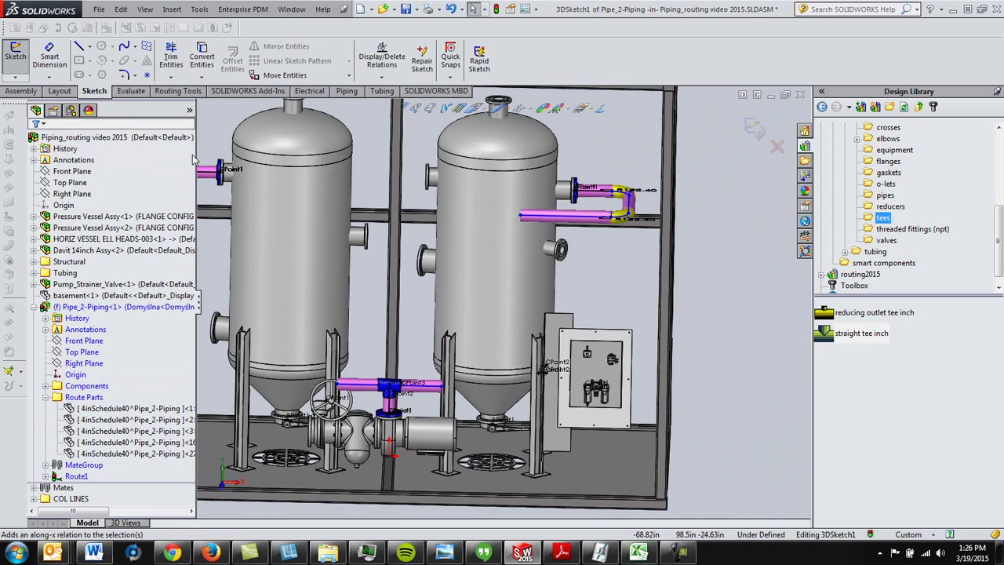
# Sketch a vertical route line from the tee run's open end to just below the upper pipe, and move the elbow's radius dimension clear.
pyautogui.click(80, 48)
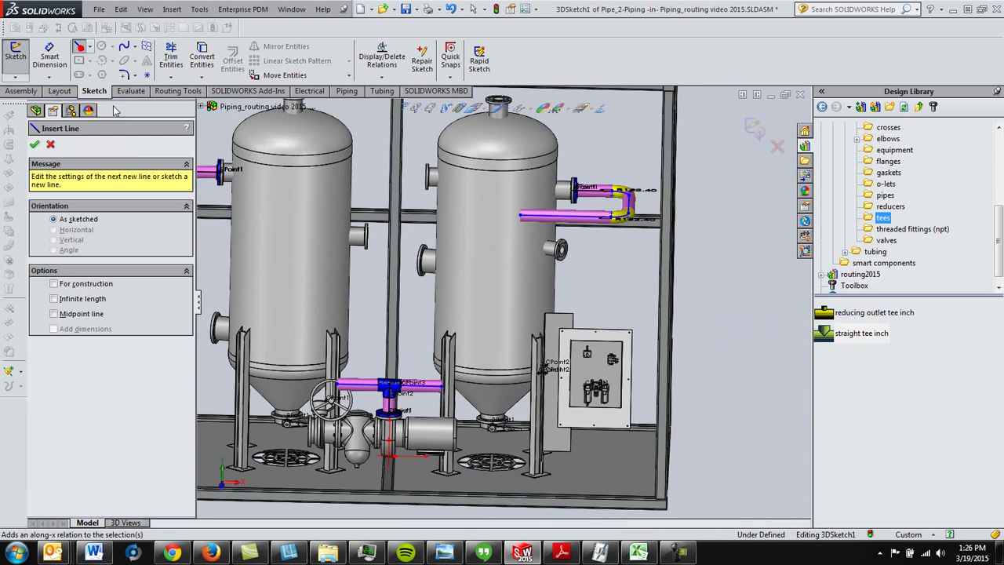
pyautogui.click(442, 387)
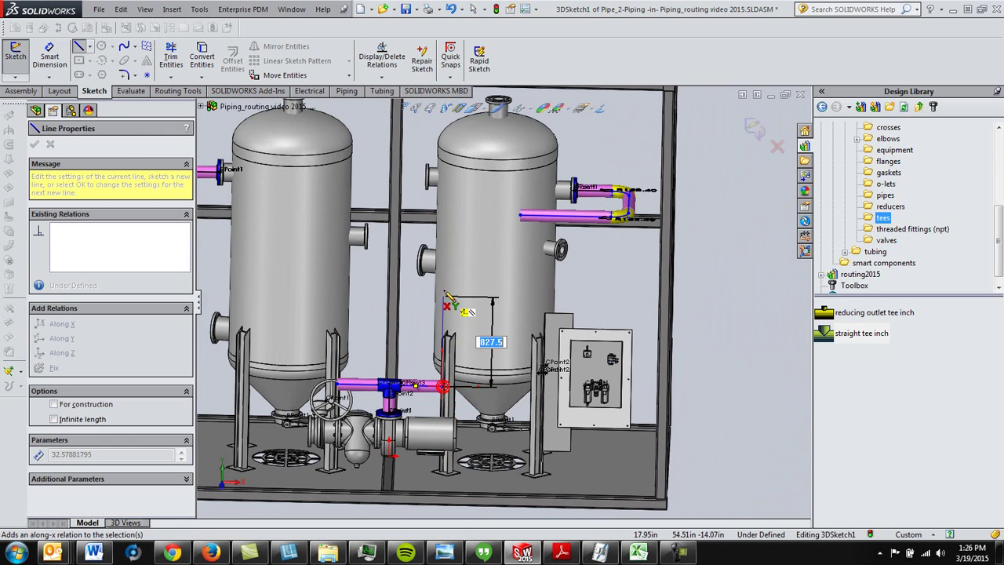
pyautogui.click(447, 234)
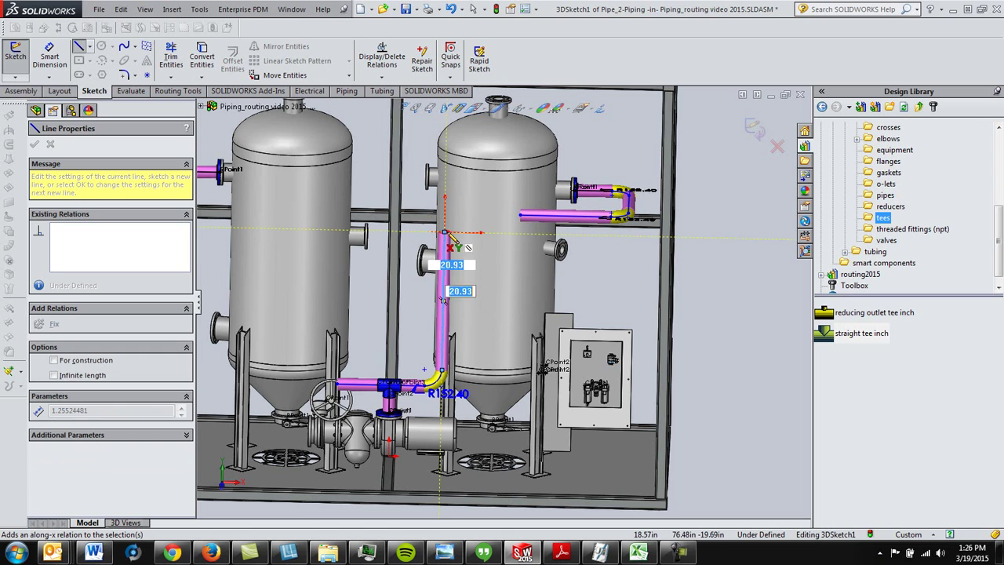
pyautogui.rightClick(389, 169)
pyautogui.click(402, 169)
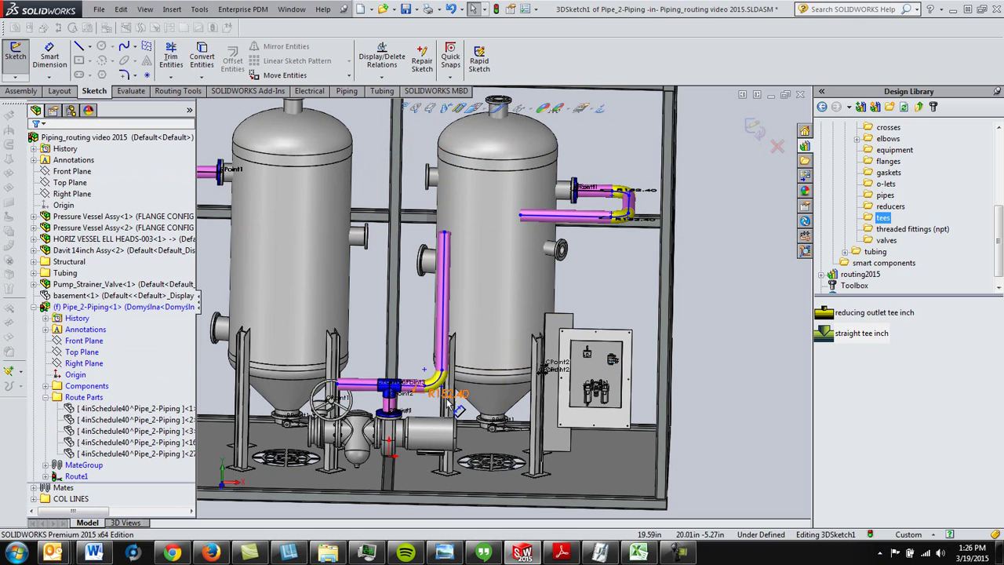
pyautogui.moveTo(448, 399); pyautogui.dragTo(405, 343)
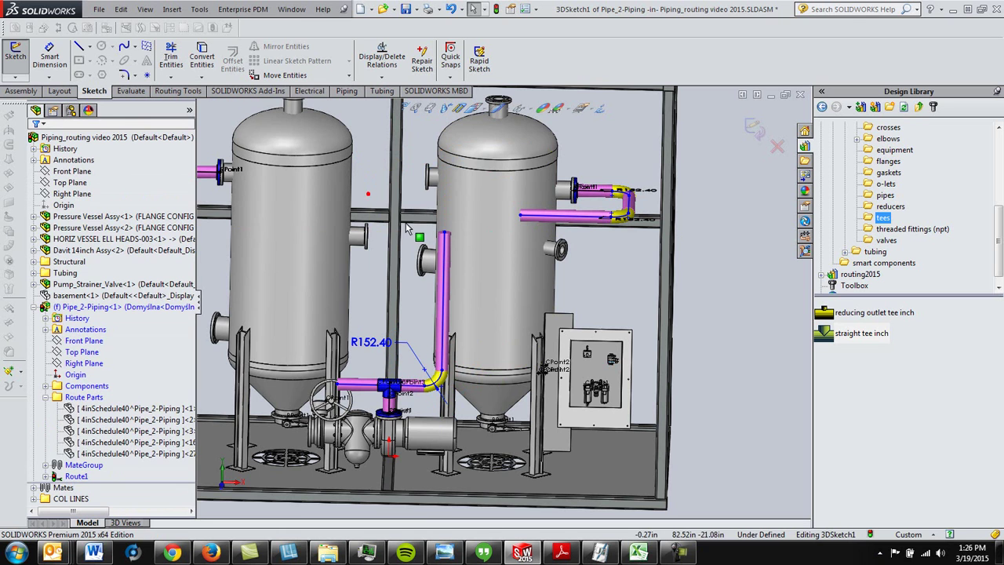
# Merge the vertical pipe's upper endpoint with the upper horizontal pipe's open end, and move the new elbow's radius dimension clear.
pyautogui.click(444, 235)
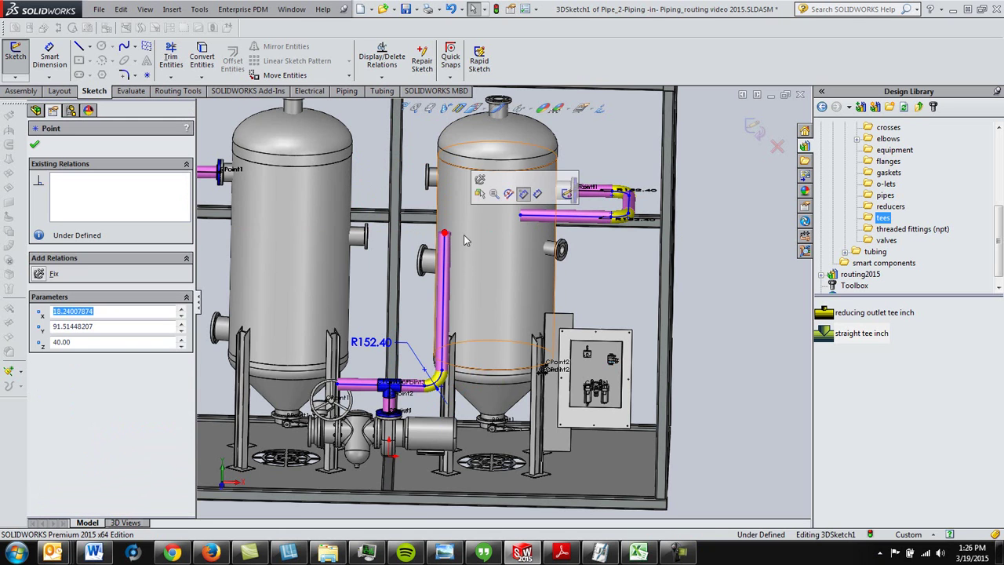
pyautogui.keyDown('ctrl'); pyautogui.click(521, 216); pyautogui.keyUp('ctrl')
pyautogui.click(613, 165)
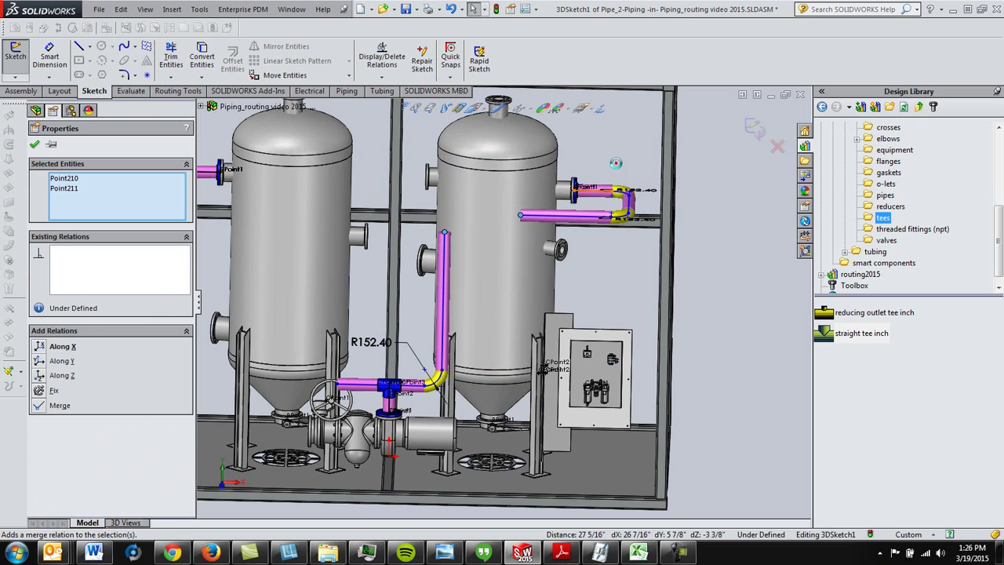
pyautogui.click(752, 280)
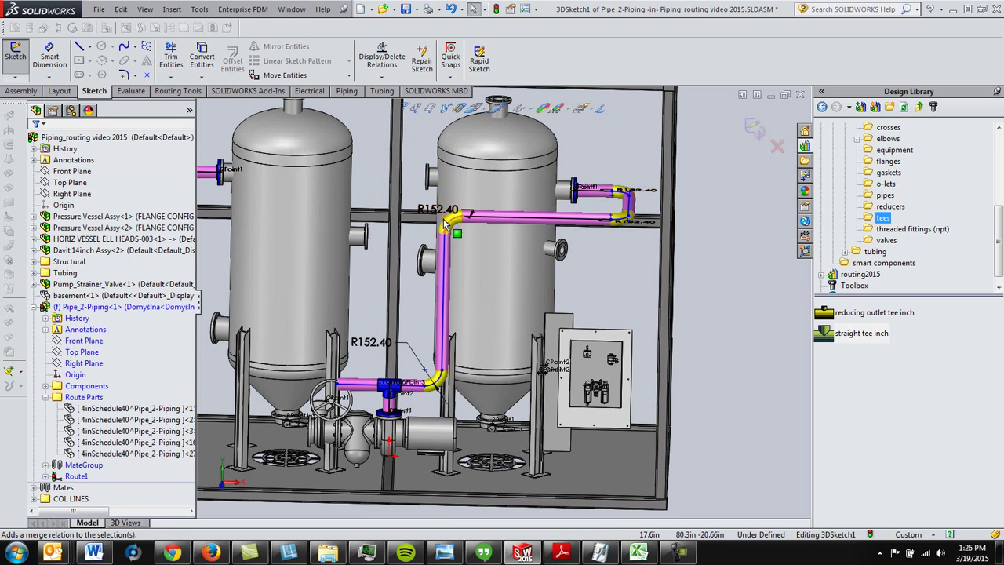
pyautogui.moveTo(436, 214); pyautogui.dragTo(383, 196)
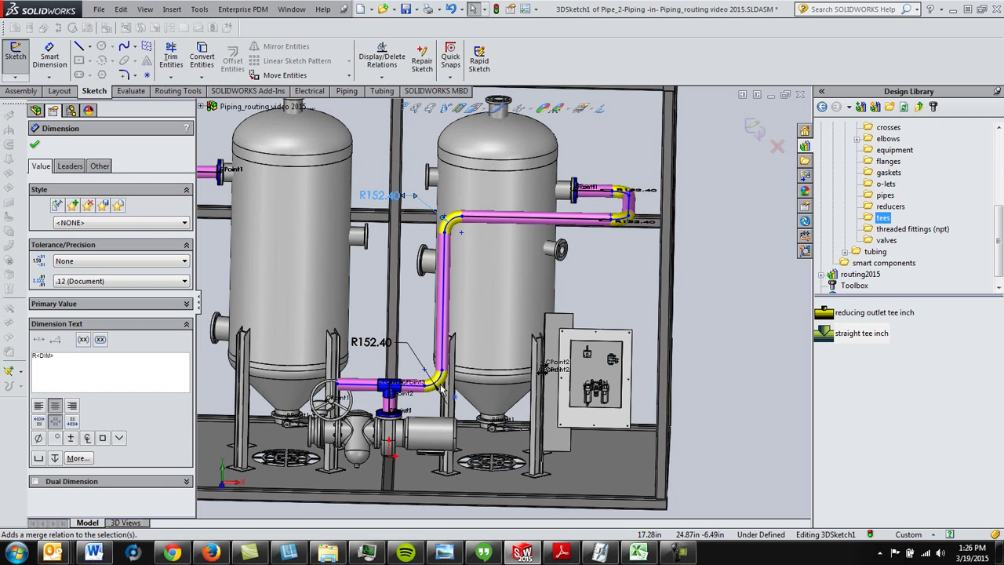
# Raise the tee along its vertical stub until the horizontal run sits near the tops of the vessel legs.
pyautogui.moveTo(390, 386); pyautogui.dragTo(393, 326)
pyautogui.click(584, 309)
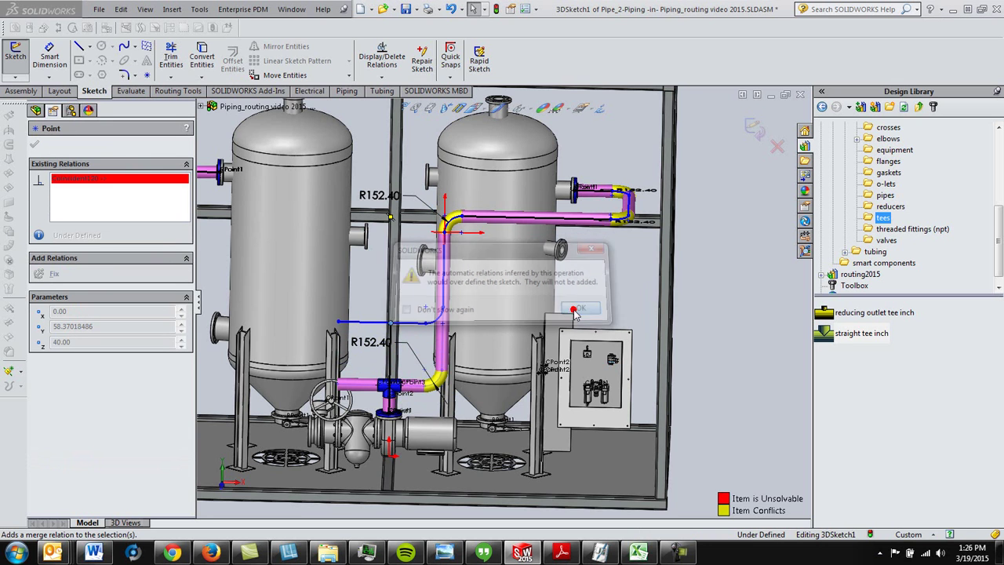
pyautogui.click(694, 389)
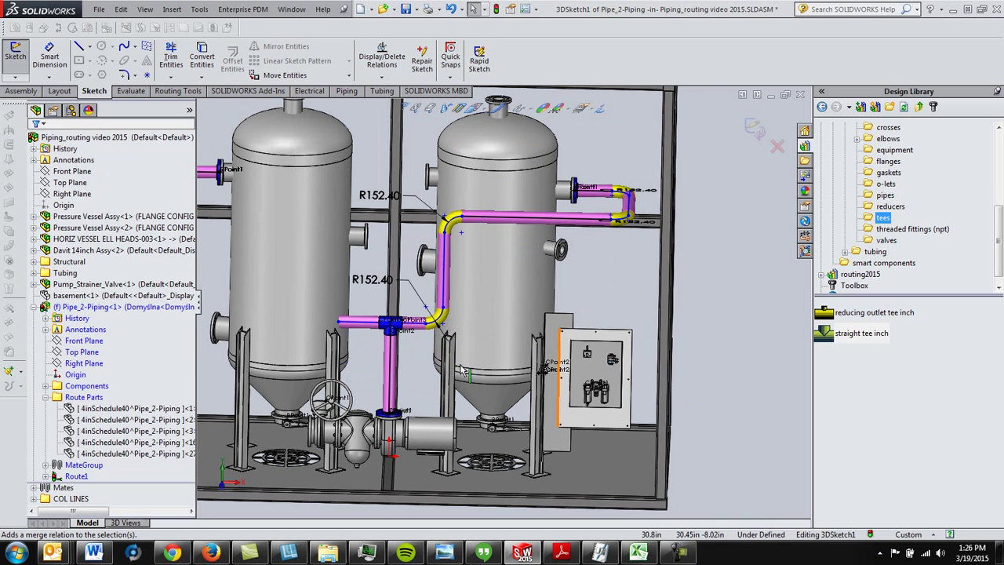
# Inspect the connected run, compare it with Routing MarkUp.pdf in Adobe Reader, and return to SOLIDWORKS.
pyautogui.moveTo(458, 341); pyautogui.dragTo(493, 354, button='middle')
pyautogui.scroll(-3, 494, 271)
pyautogui.moveTo(494, 267); pyautogui.dragTo(482, 364, button='middle')
pyautogui.scroll(-8, 482, 365)
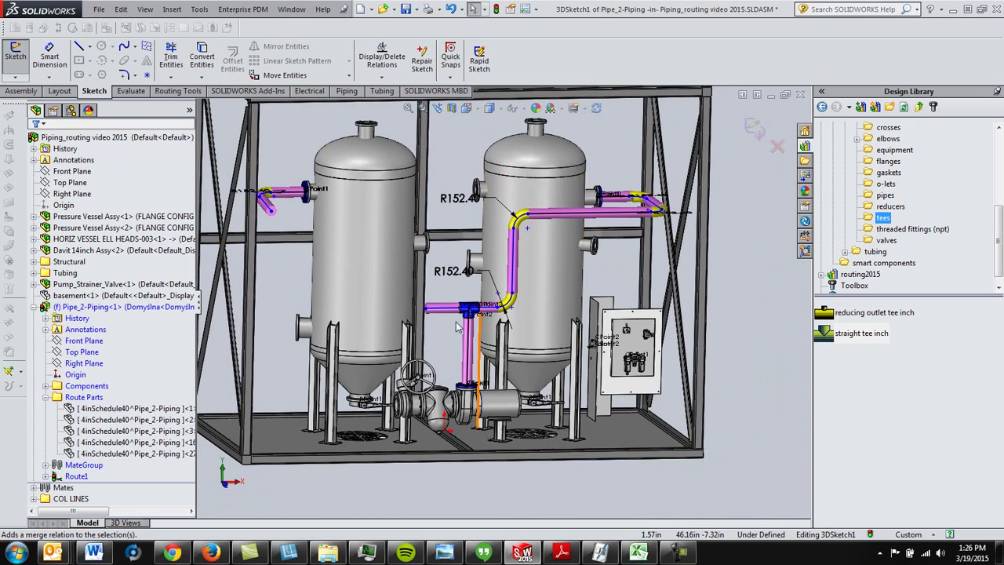
pyautogui.scroll(-2, 436, 317)
pyautogui.scroll(2, 437, 318)
pyautogui.moveTo(439, 318); pyautogui.dragTo(405, 345, button='middle')
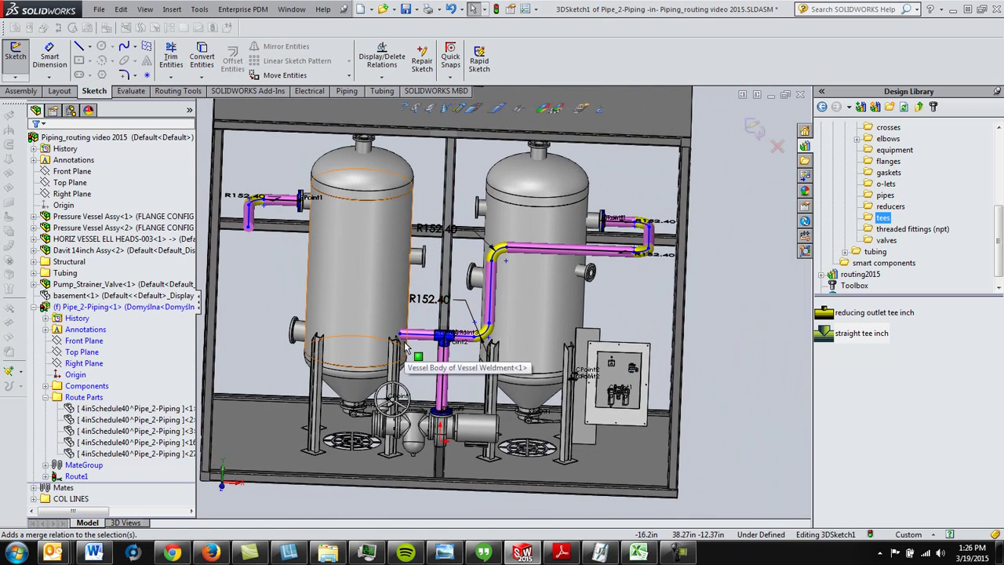
pyautogui.hotkey('alt', 'Tab')
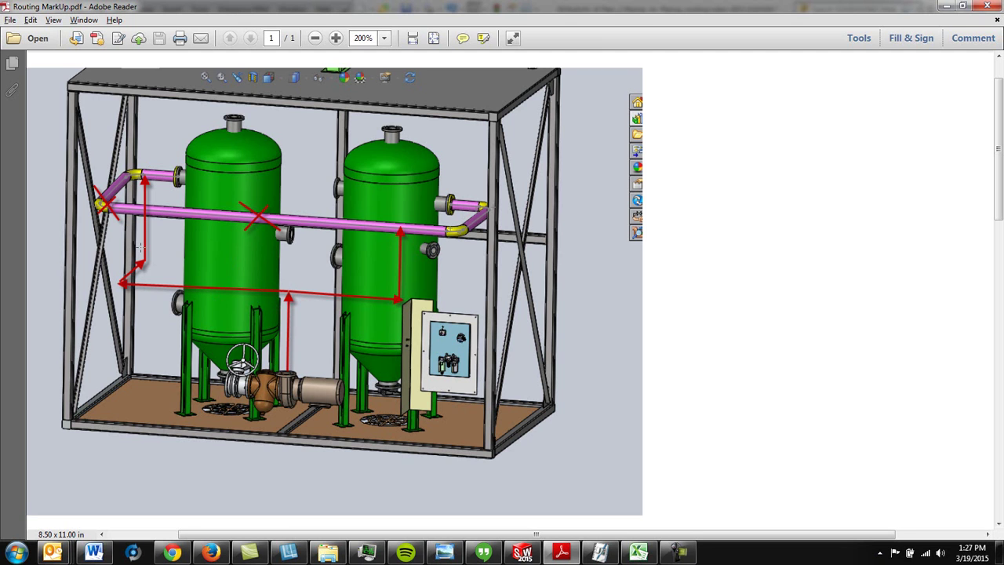
pyautogui.hotkey('alt', 'Tab')
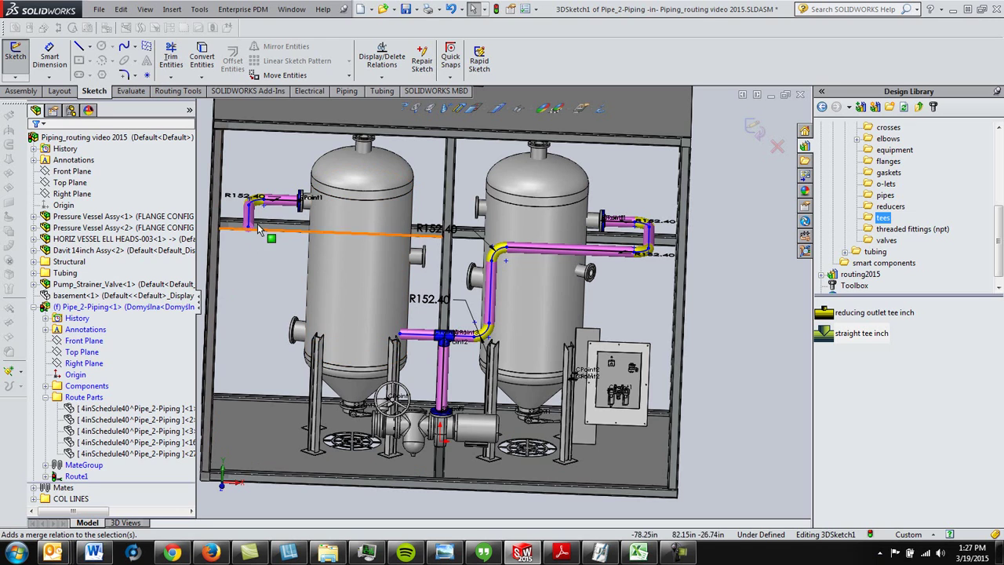
# Delete the remaining cross pipe leg below the elbow at the far vessel's upper flange, keeping only the straight flange stub.
pyautogui.click(251, 219)
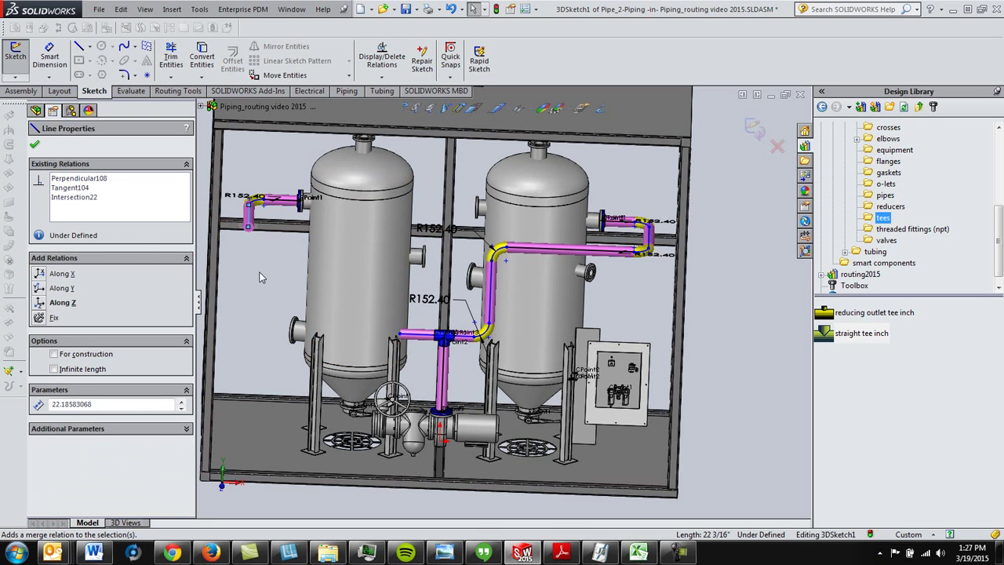
pyautogui.click(261, 276)
pyautogui.scroll(-5, 287, 209)
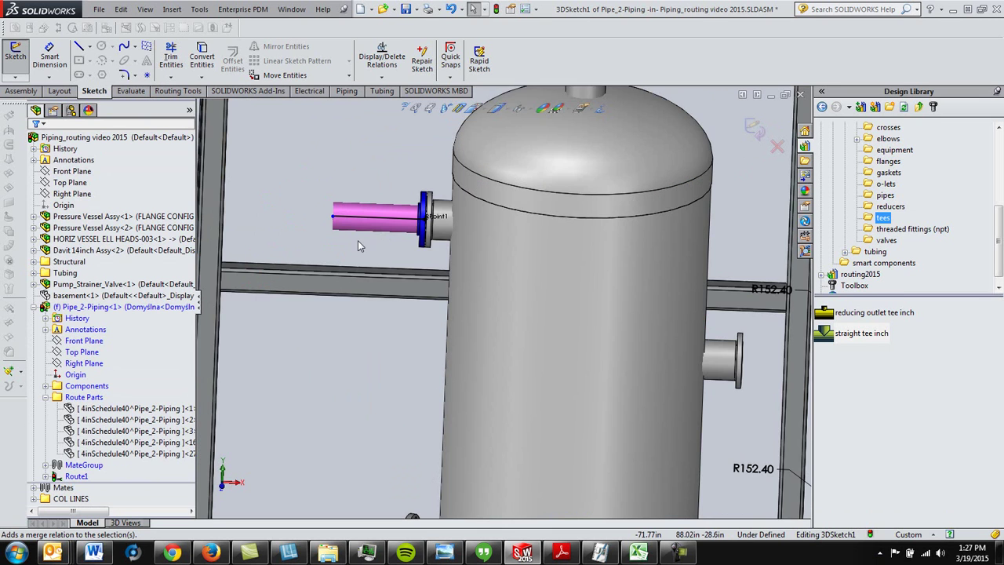
pyautogui.scroll(5, 357, 240)
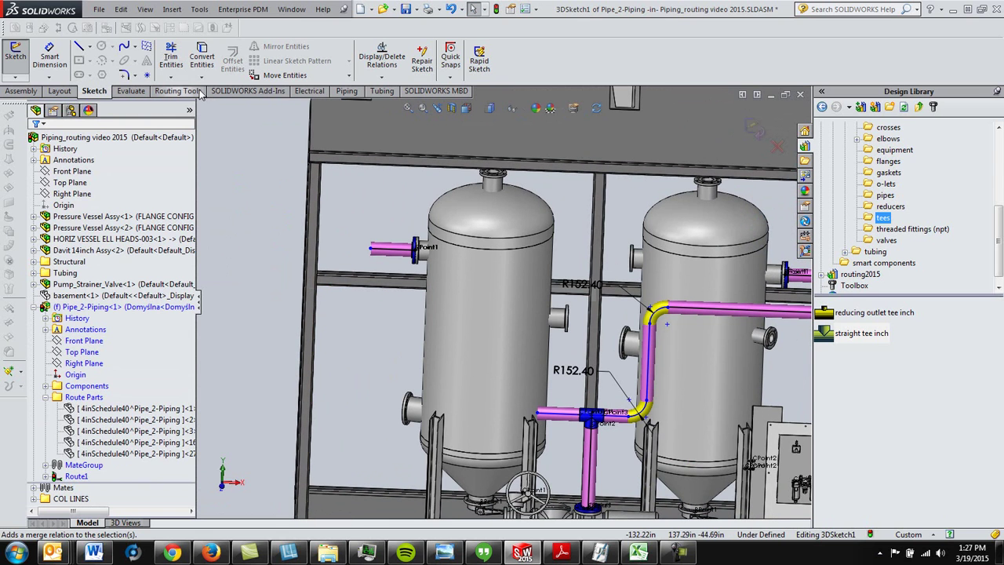
# Sketch a route line along Y down from the far vessel's flange stub, with about 31.6 in of straight pipe below the elbow.
pyautogui.click(79, 47)
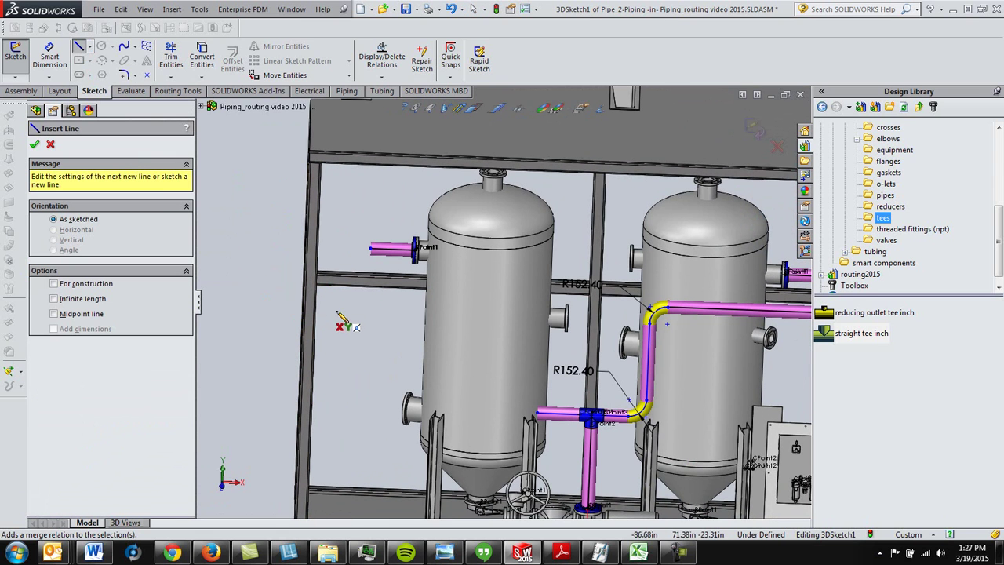
pyautogui.click(371, 249)
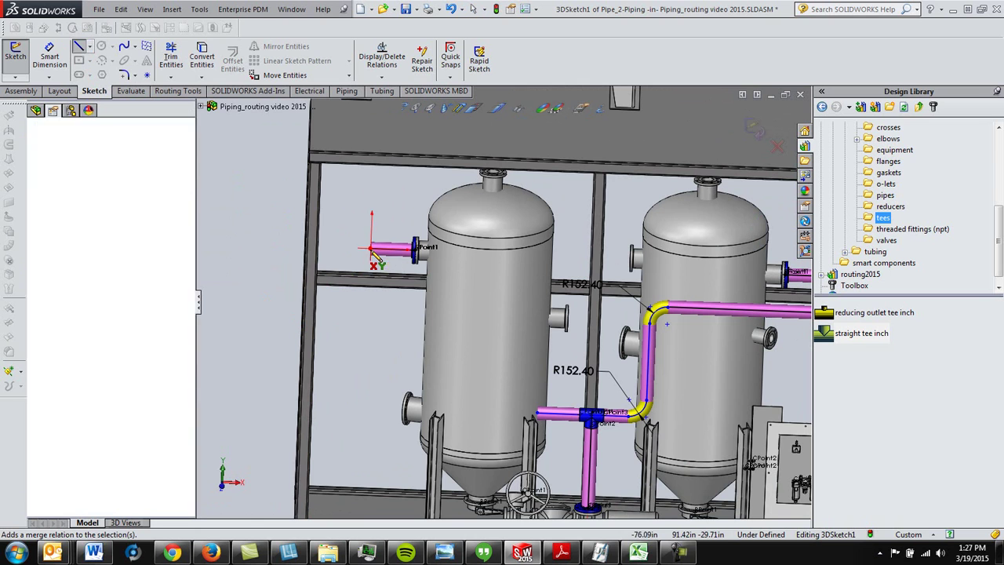
pyautogui.click(370, 356)
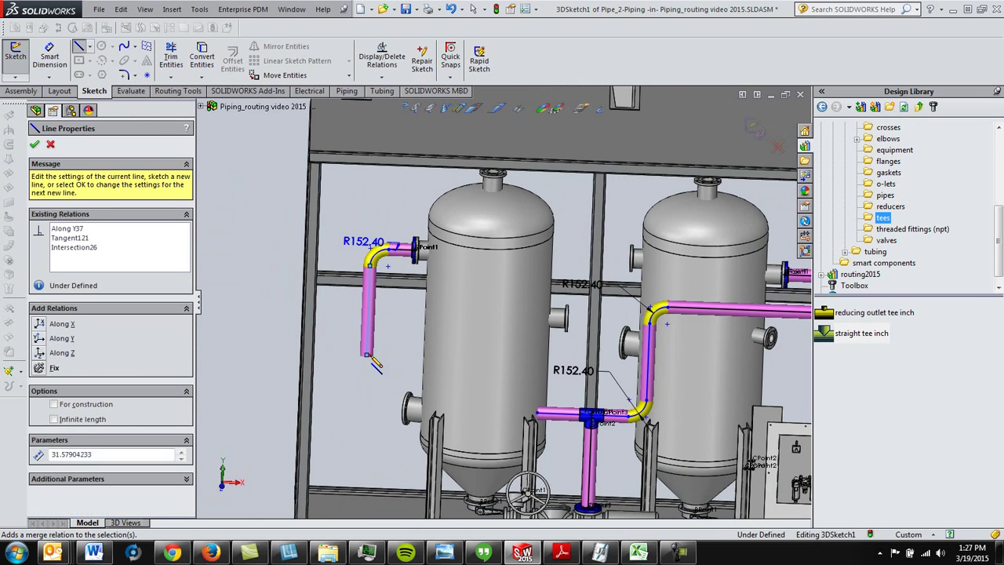
pyautogui.rightClick(401, 331)
pyautogui.click(421, 347)
pyautogui.press('Escape')
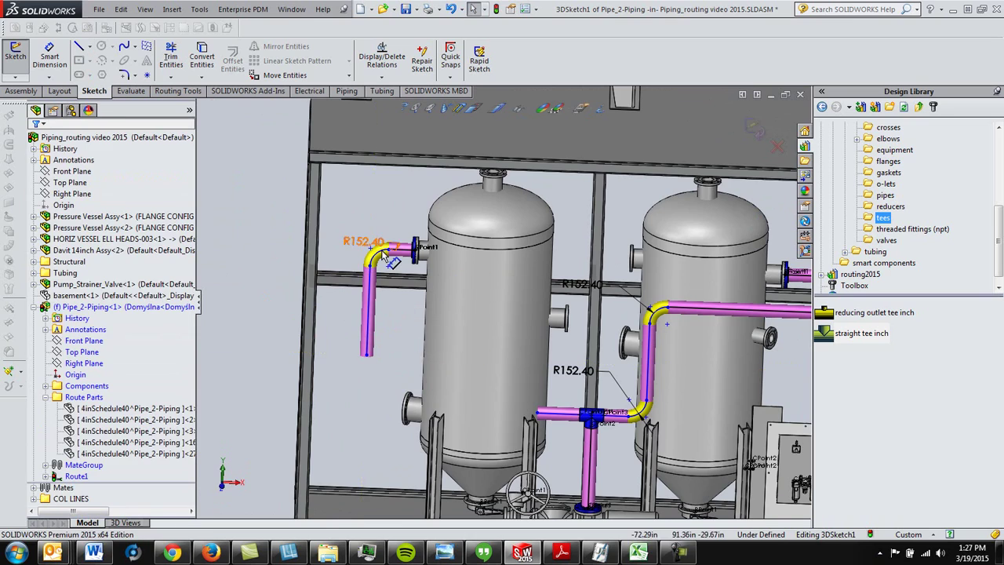
# Extend the tee's other run past the far vessel to the skid's end, placing its open end at about X -82.4 in.
pyautogui.press('f')
pyautogui.moveTo(435, 341); pyautogui.dragTo(476, 365, button='middle')
pyautogui.moveTo(480, 367); pyautogui.dragTo(361, 403)
pyautogui.click(579, 314)
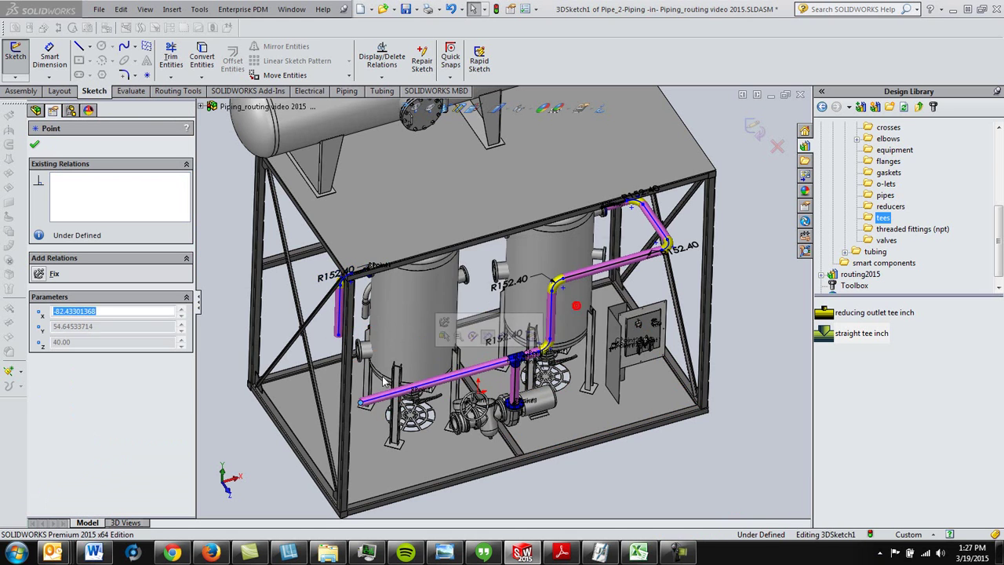
pyautogui.scroll(-4, 356, 397)
pyautogui.moveTo(387, 381); pyautogui.dragTo(404, 359, button='middle')
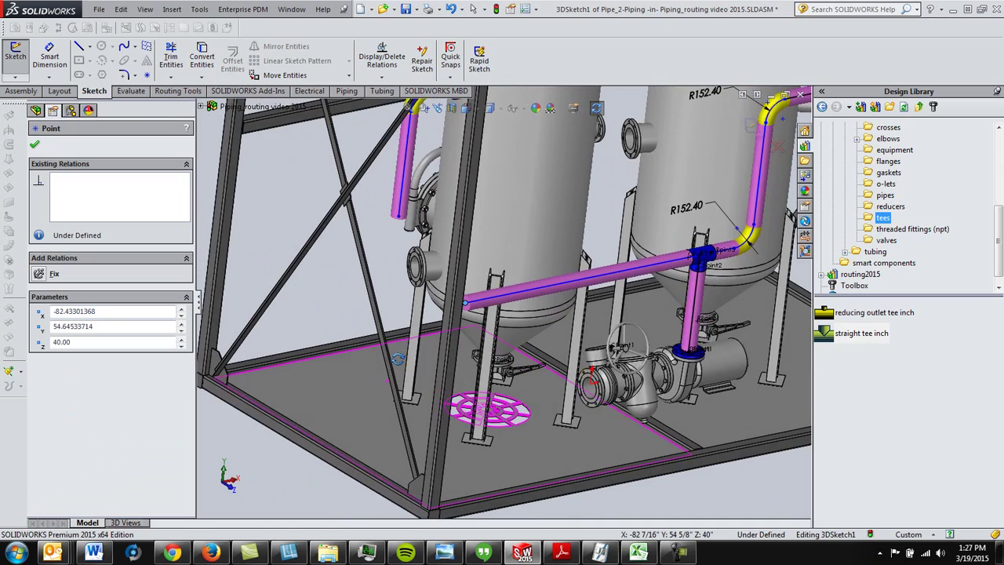
# Sketch a route line about 17.6 in long along Z from the horizontal run's open end at the skid's end, toward the far vessel.
pyautogui.scroll(1, 407, 344)
pyautogui.click(78, 47)
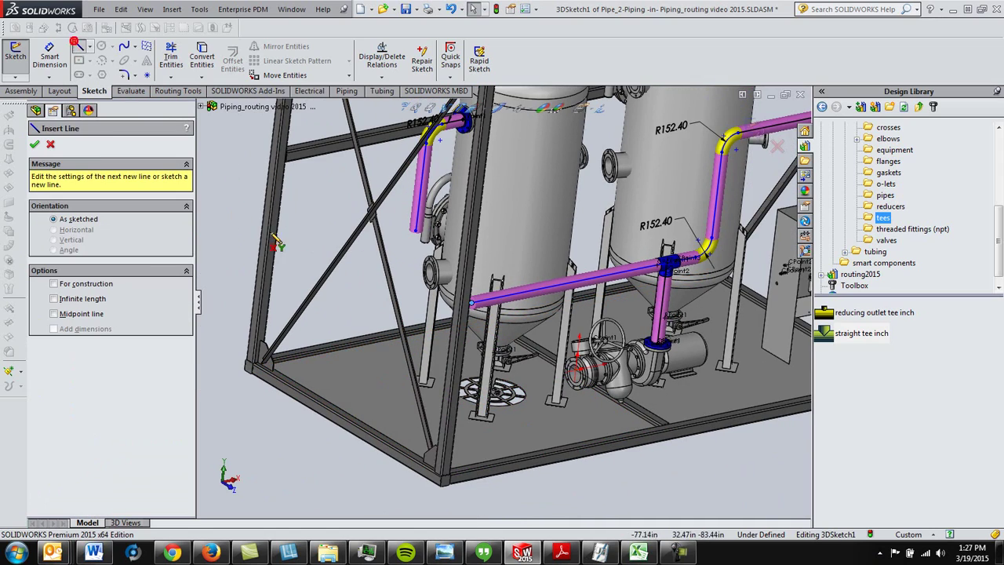
pyautogui.moveTo(471, 336); pyautogui.dragTo(467, 373, button='middle')
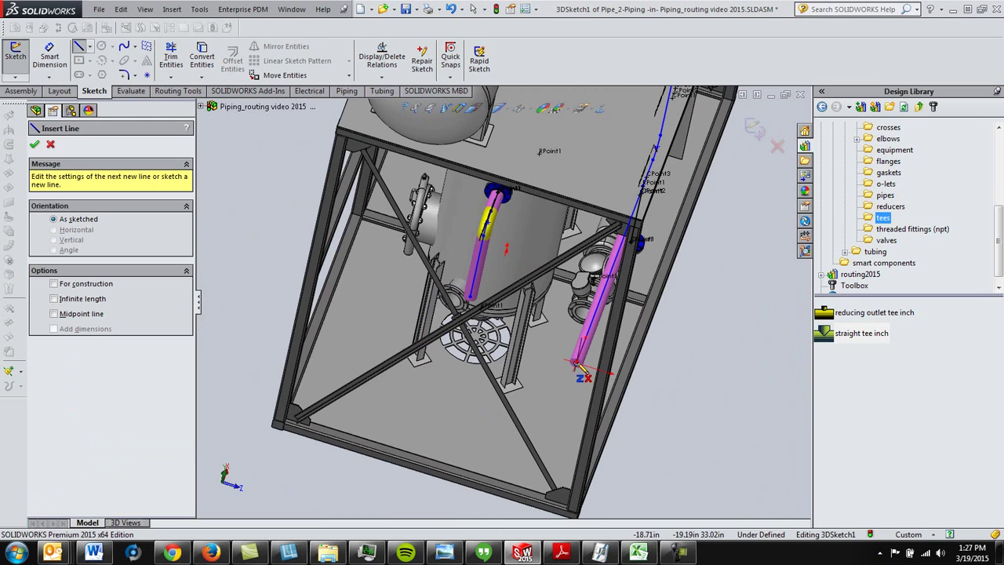
pyautogui.click(576, 361)
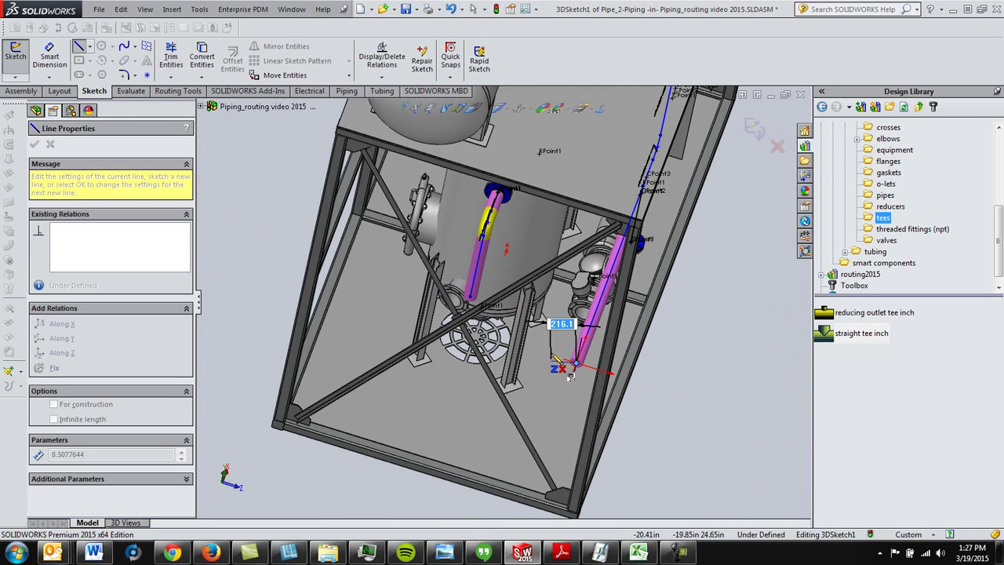
pyautogui.moveTo(589, 366); pyautogui.dragTo(517, 324, button='middle')
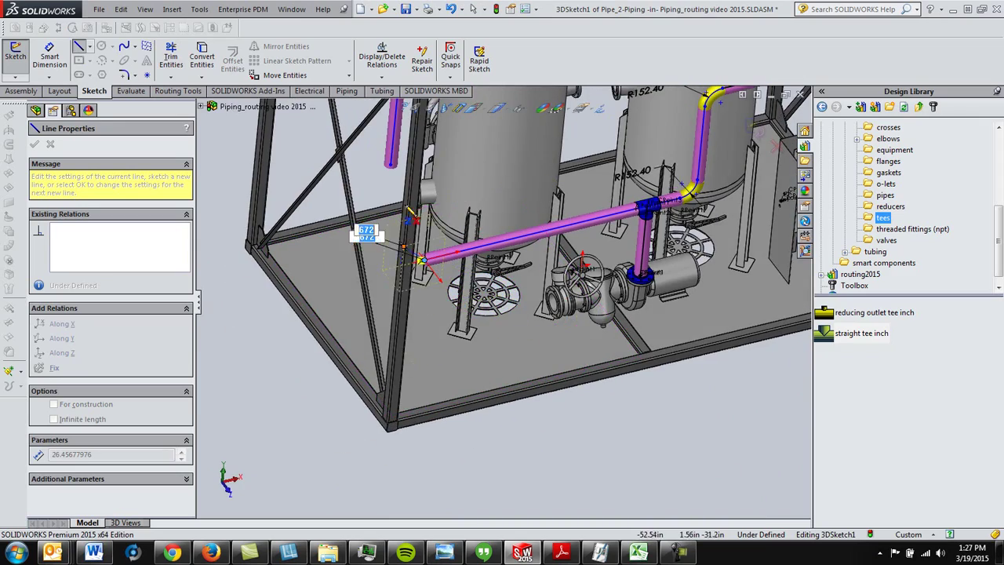
pyautogui.moveTo(421, 260)
pyautogui.mouseDown(button='middle')
pyautogui.moveTo(541, 216)
pyautogui.moveTo(560, 227)
pyautogui.mouseUp(button='middle')
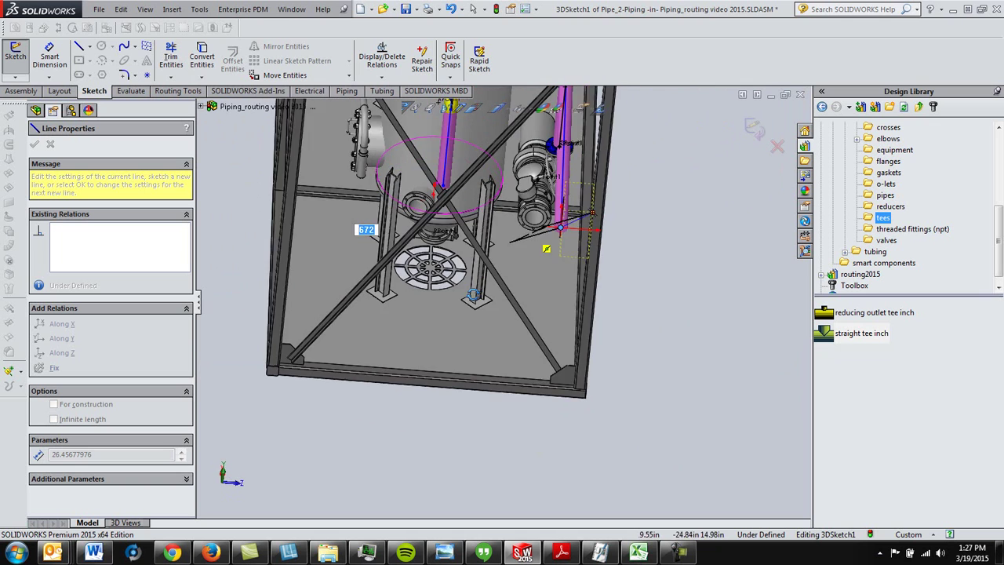
pyautogui.moveTo(473, 295); pyautogui.dragTo(479, 290, button='middle')
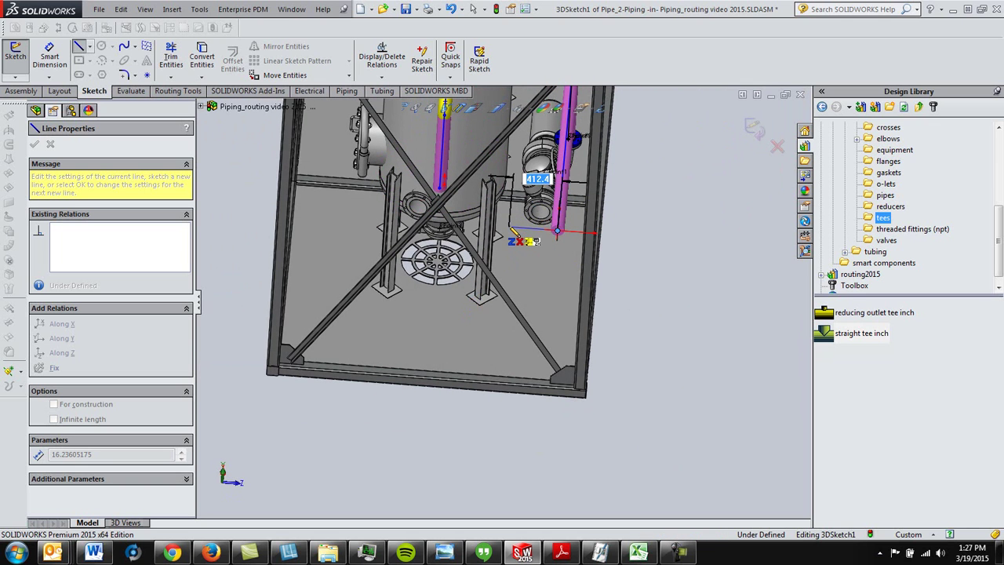
pyautogui.press('Tab')
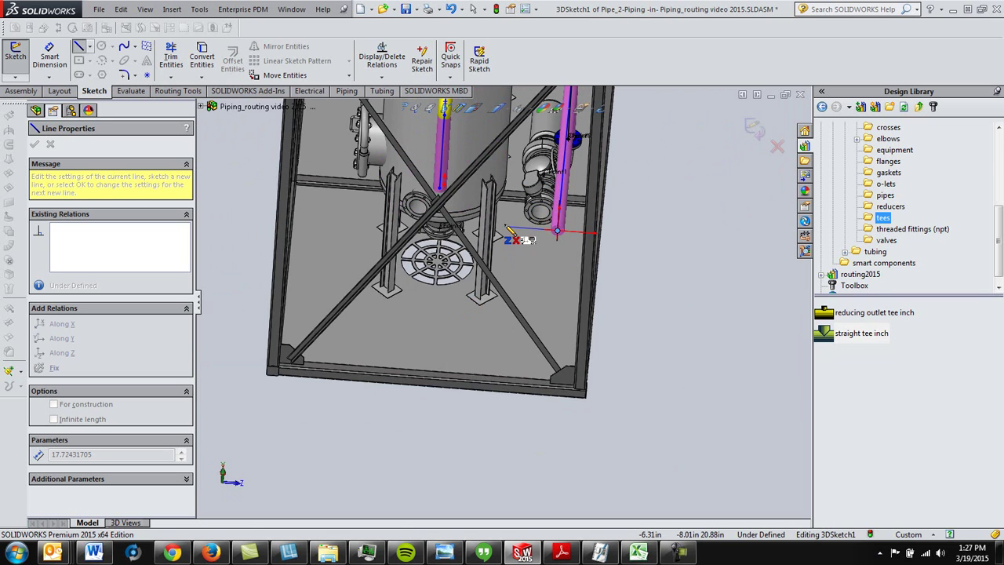
pyautogui.press('Tab')
pyautogui.press('Tab')
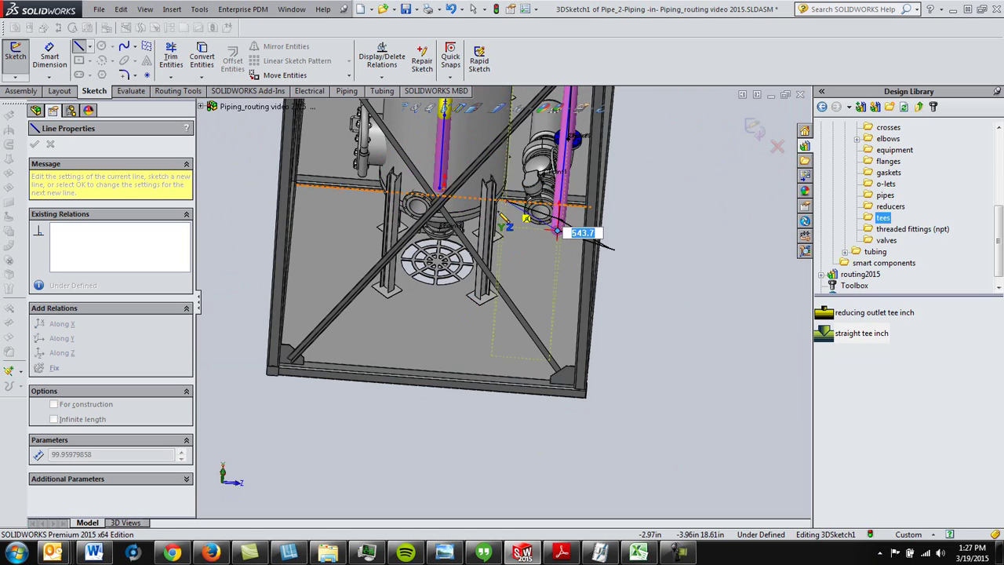
pyautogui.press('Tab')
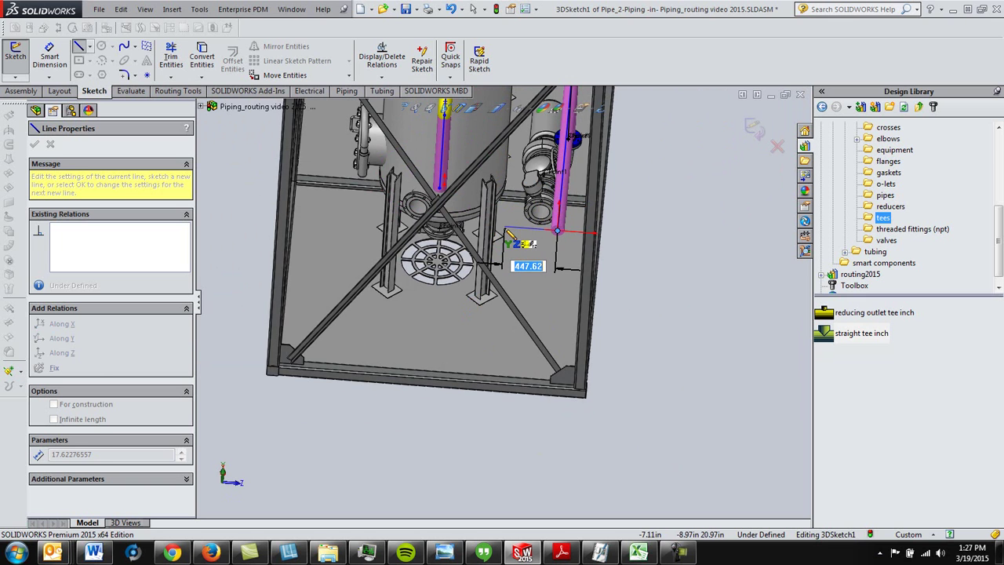
pyautogui.click(509, 232)
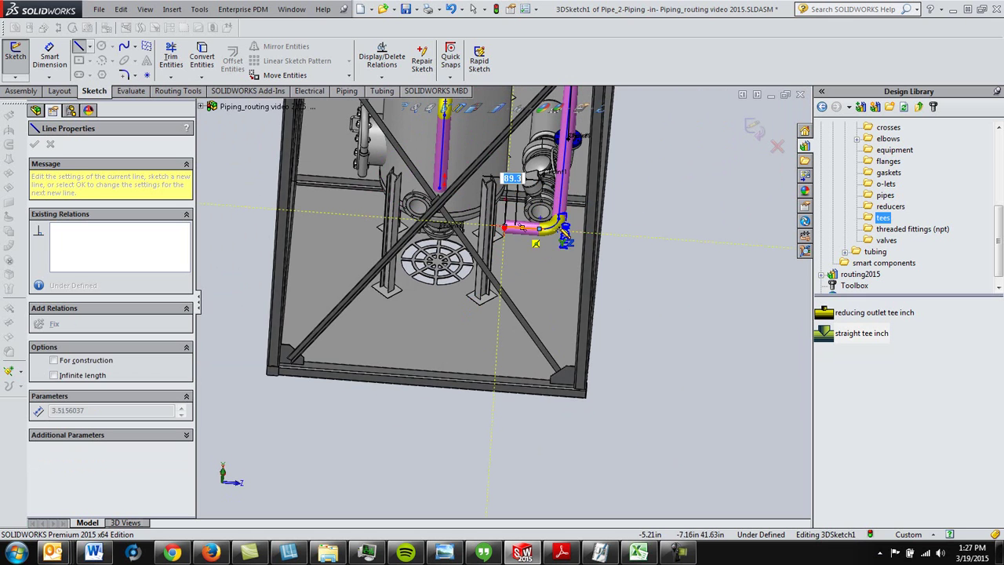
pyautogui.rightClick(661, 201)
pyautogui.click(672, 197)
# Merge the new leg's open endpoint with the lower endpoint of the vertical pipe coming down from the far vessel's flange.
pyautogui.moveTo(673, 196); pyautogui.dragTo(488, 270, button='middle')
pyautogui.keyDown('ctrl'); pyautogui.moveTo(455, 191); pyautogui.dragTo(436, 336, button='middle'); pyautogui.keyUp('ctrl')
pyautogui.scroll(-3, 409, 297)
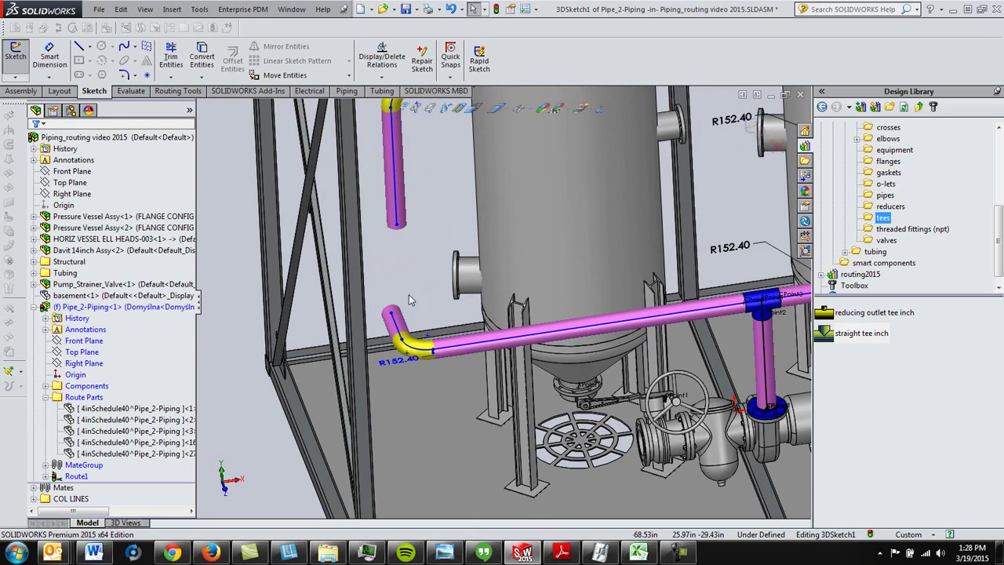
pyautogui.click(391, 315)
pyautogui.keyDown('ctrl'); pyautogui.click(396, 223); pyautogui.keyUp('ctrl')
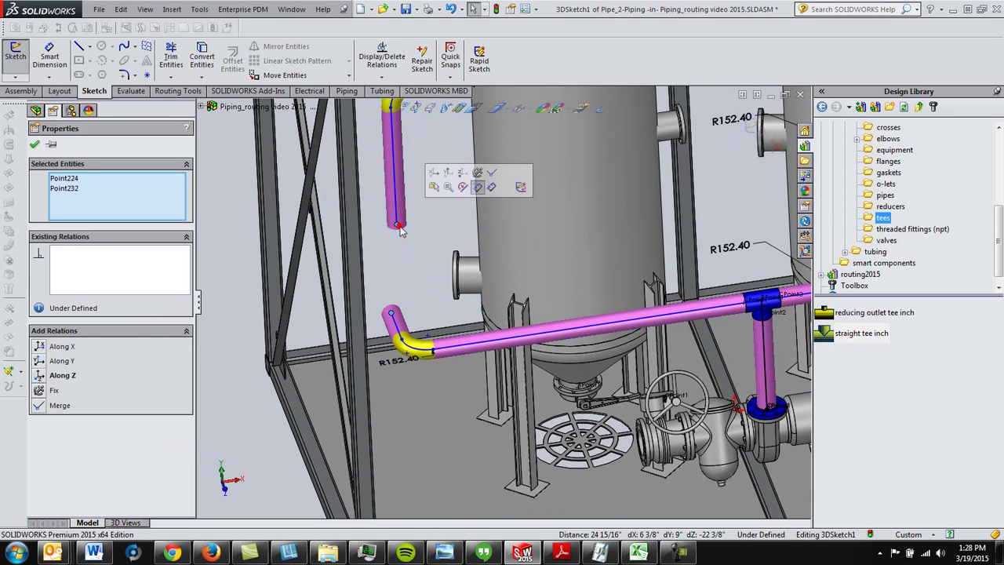
pyautogui.click(492, 173)
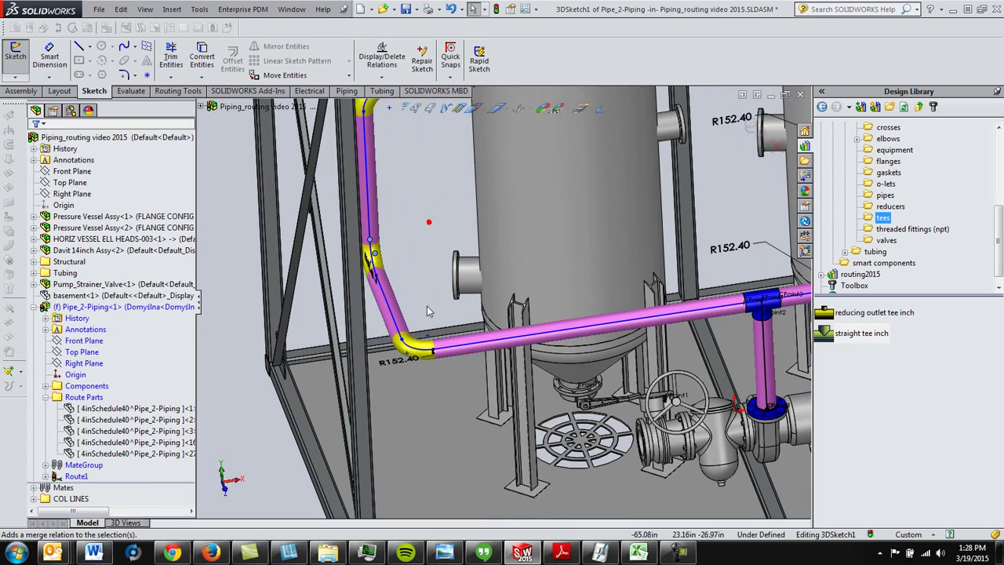
# Check the completed route from both vessels to the tee against Routing MarkUp.pdf in Adobe Reader, then continue inspecting it in SOLIDWORKS.
pyautogui.scroll(5, 423, 267)
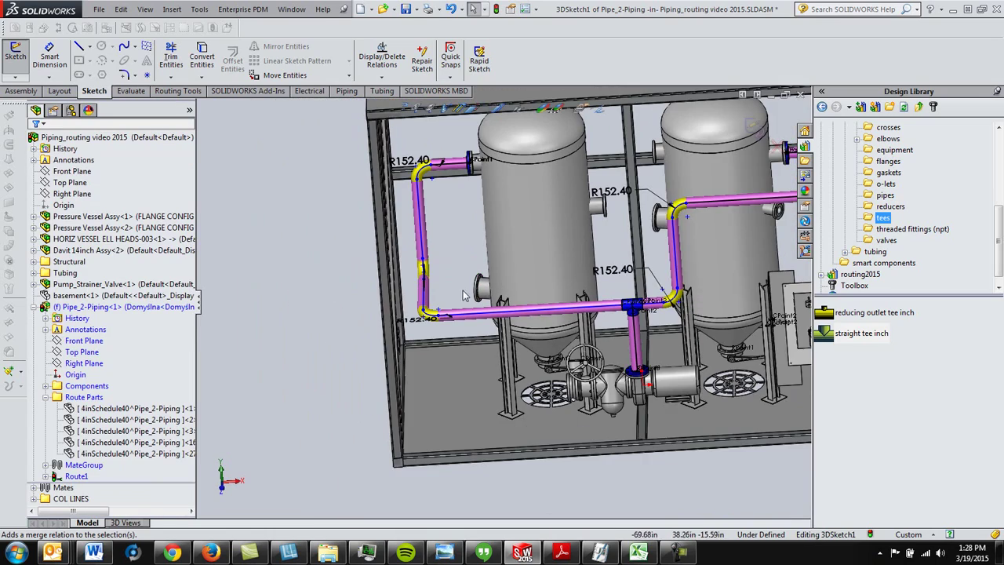
pyautogui.keyDown('ctrl'); pyautogui.moveTo(464, 293); pyautogui.dragTo(297, 278, button='middle'); pyautogui.keyUp('ctrl')
pyautogui.moveTo(425, 275); pyautogui.dragTo(402, 342, button='middle')
pyautogui.hotkey('alt', 'Tab')
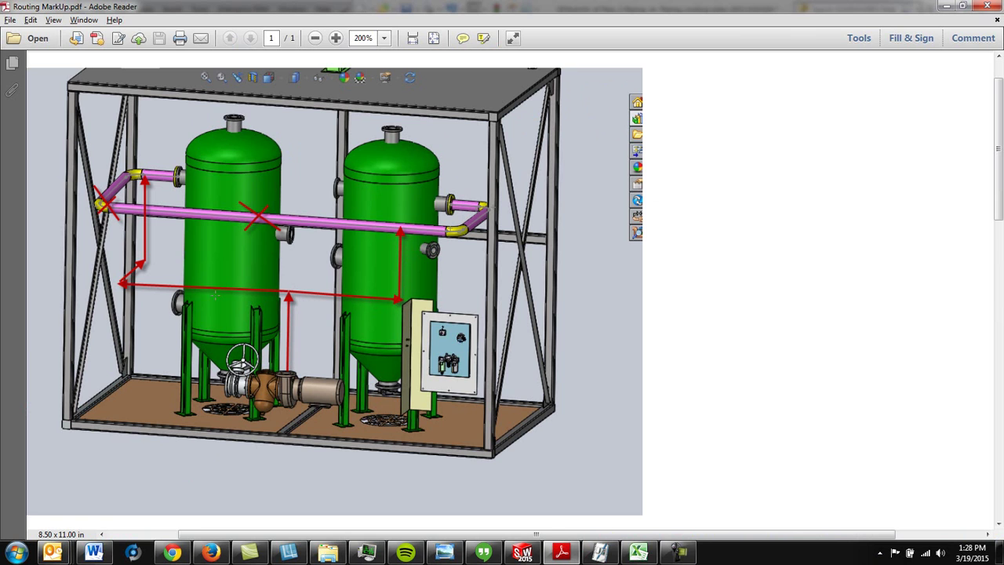
pyautogui.hotkey('alt', 'Tab')
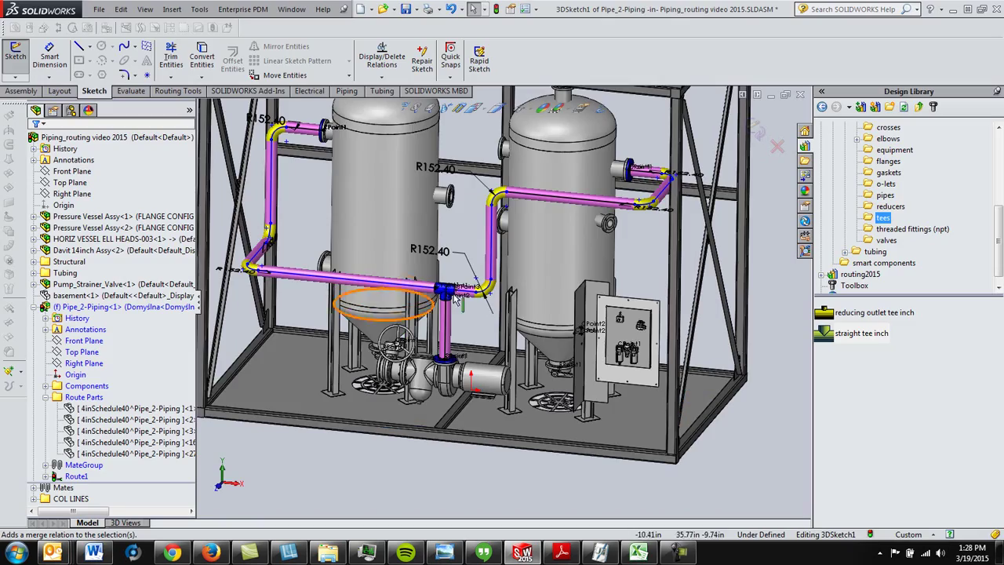
pyautogui.moveTo(486, 289); pyautogui.dragTo(458, 265, button='middle')
pyautogui.scroll(2, 475, 301)
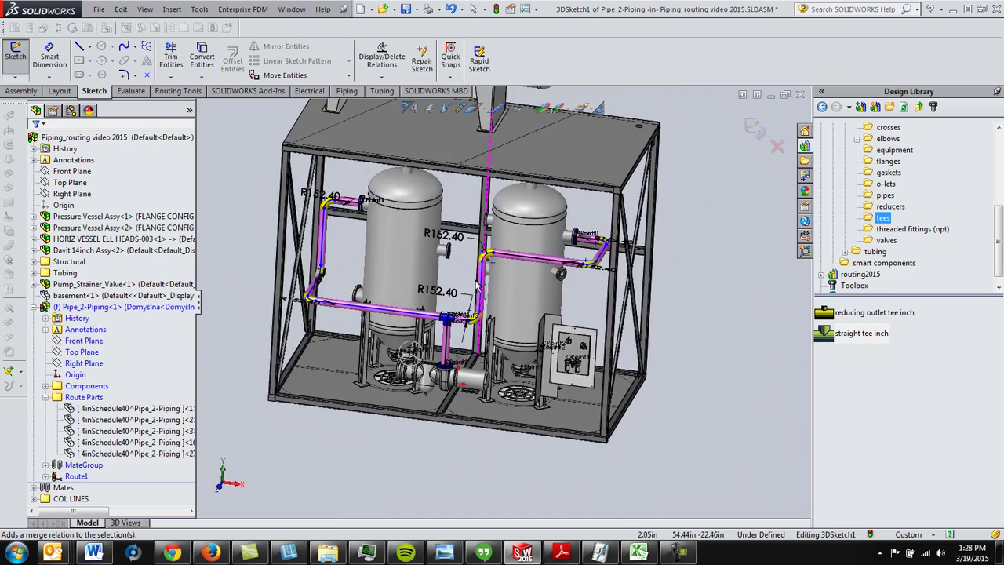
pyautogui.scroll(-4, 568, 289)
pyautogui.scroll(6, 567, 289)
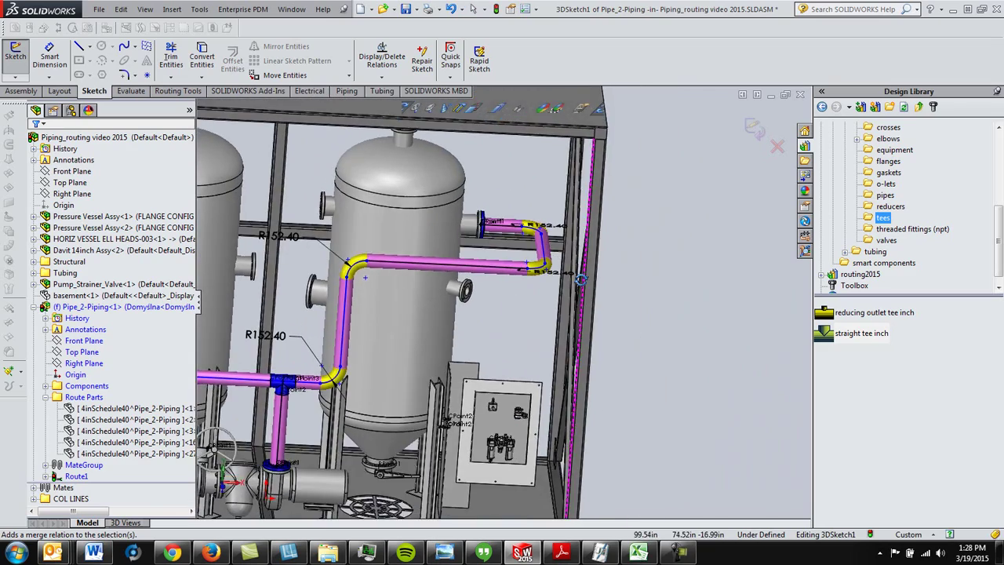
pyautogui.moveTo(533, 316); pyautogui.dragTo(621, 223, button='middle')
# Exit the route sketch, collapse the Route Parts folder, and finish editing Pipe_2-Piping to return to the top-level assembly.
pyautogui.click(758, 128)
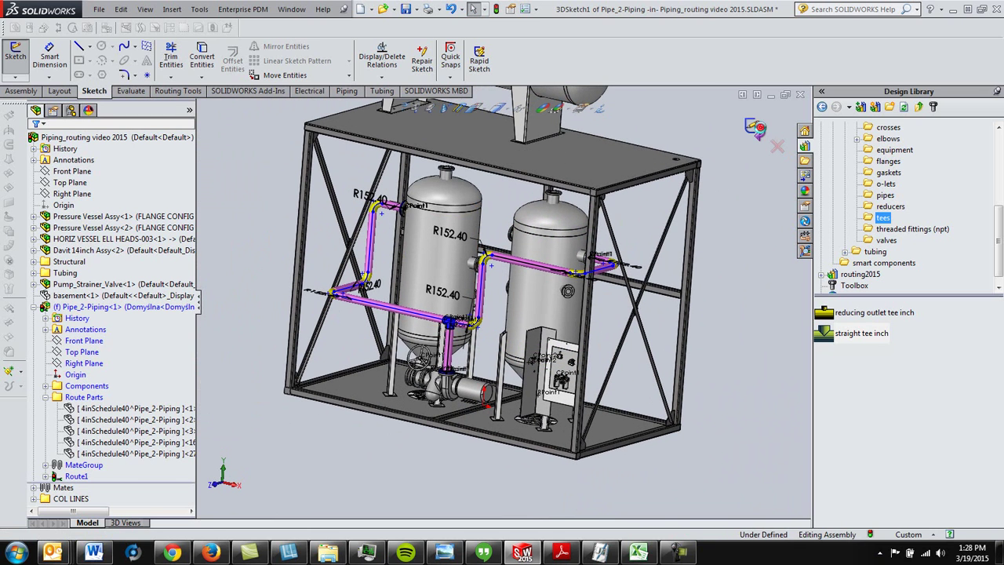
pyautogui.click(47, 397)
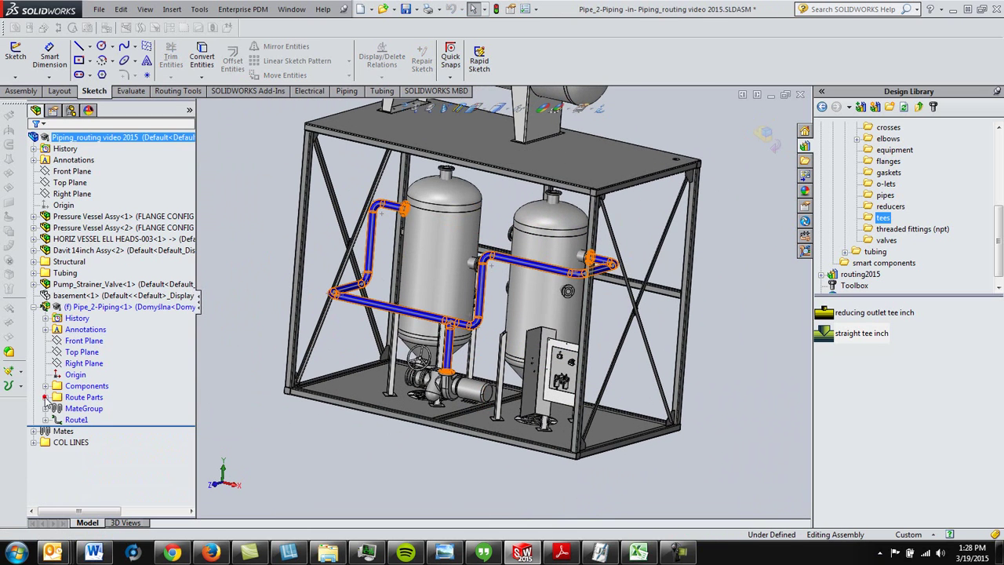
pyautogui.click(773, 144)
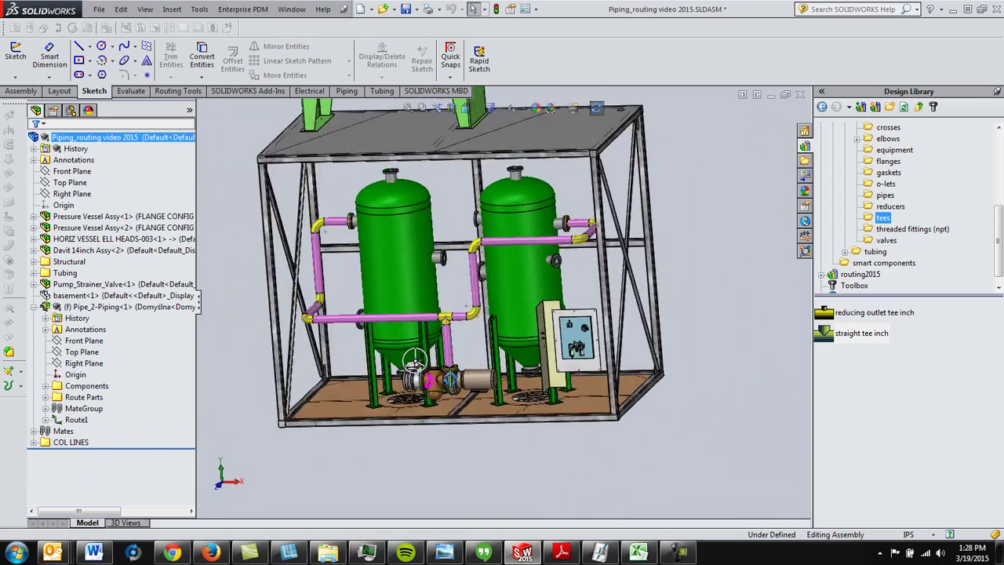
pyautogui.moveTo(451, 381); pyautogui.dragTo(471, 343, button='middle')
pyautogui.scroll(-3, 490, 356)
pyautogui.scroll(2, 488, 357)
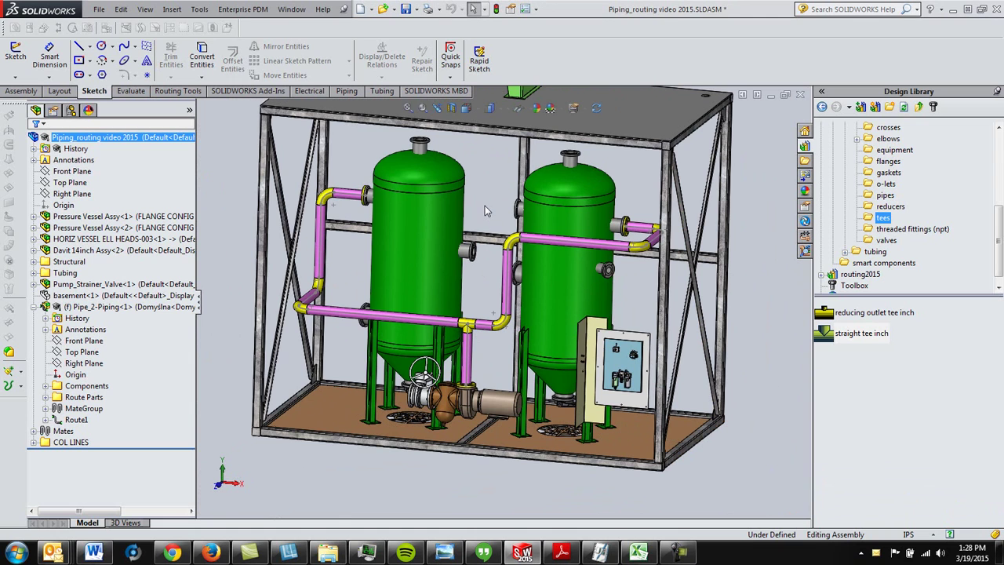
pyautogui.moveTo(473, 251); pyautogui.dragTo(488, 312, button='middle')
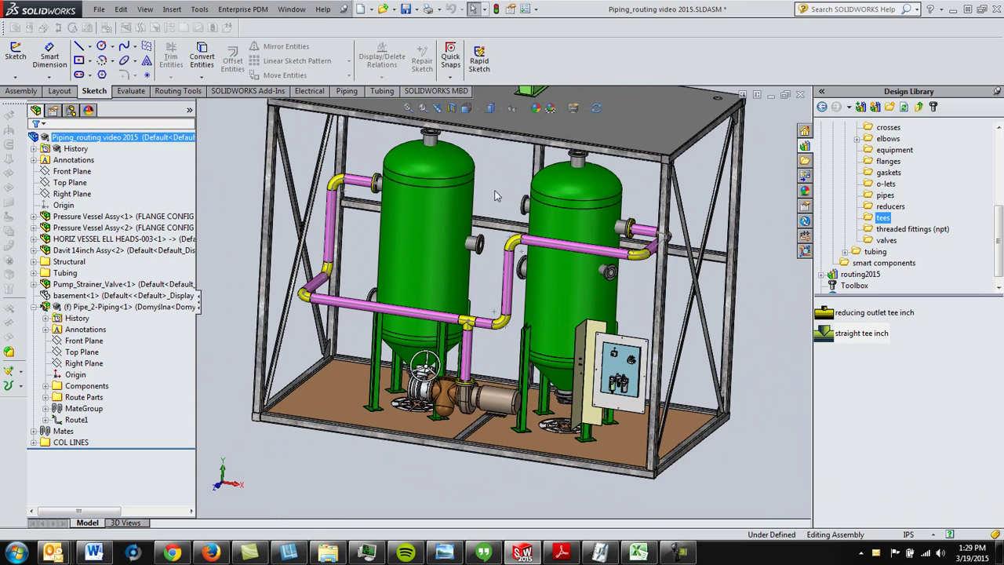
pyautogui.moveTo(496, 194); pyautogui.dragTo(494, 187, button='middle')
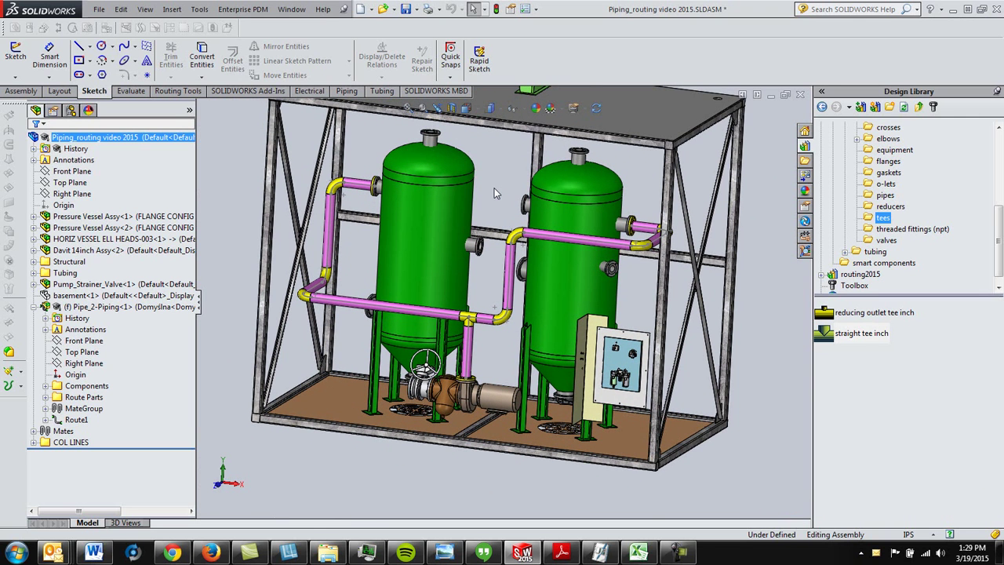